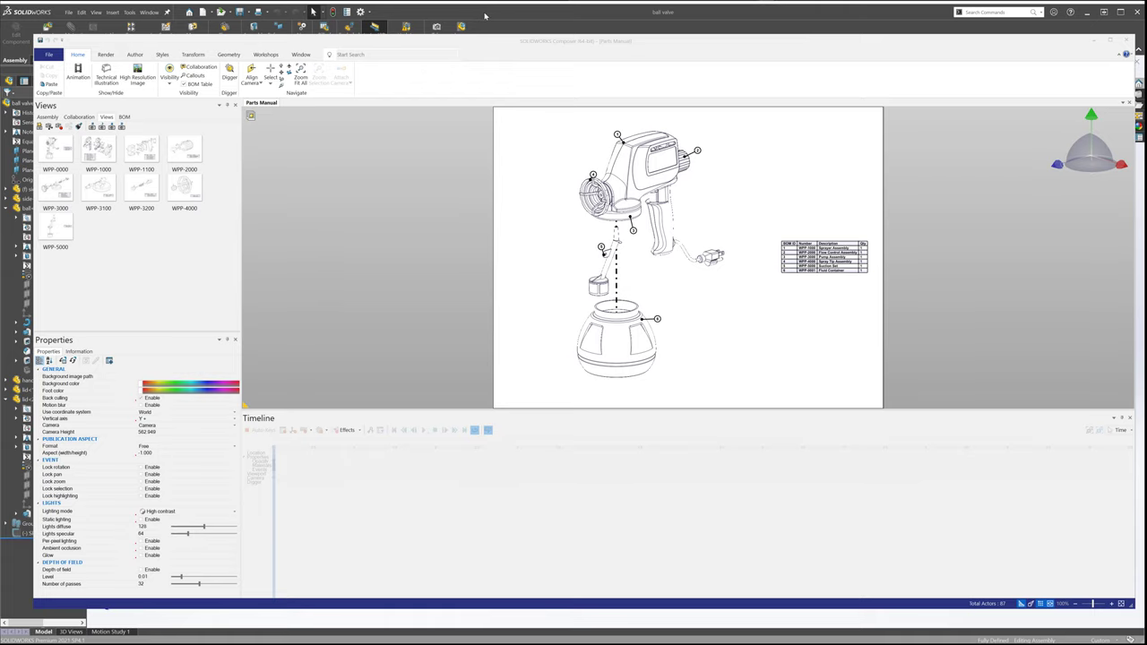
Bring the ball valve assembly forward and rotate it to a near-front view.
click(485, 16)
scroll(607, 171, up, 3)
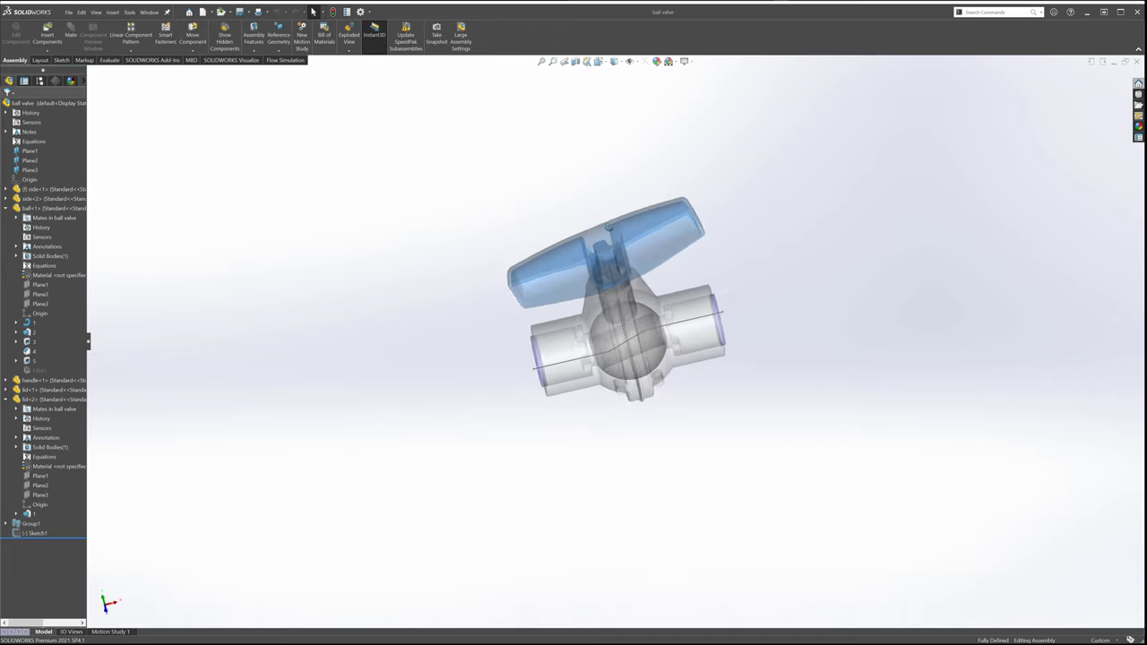
middle_drag(610, 227, 564, 164)
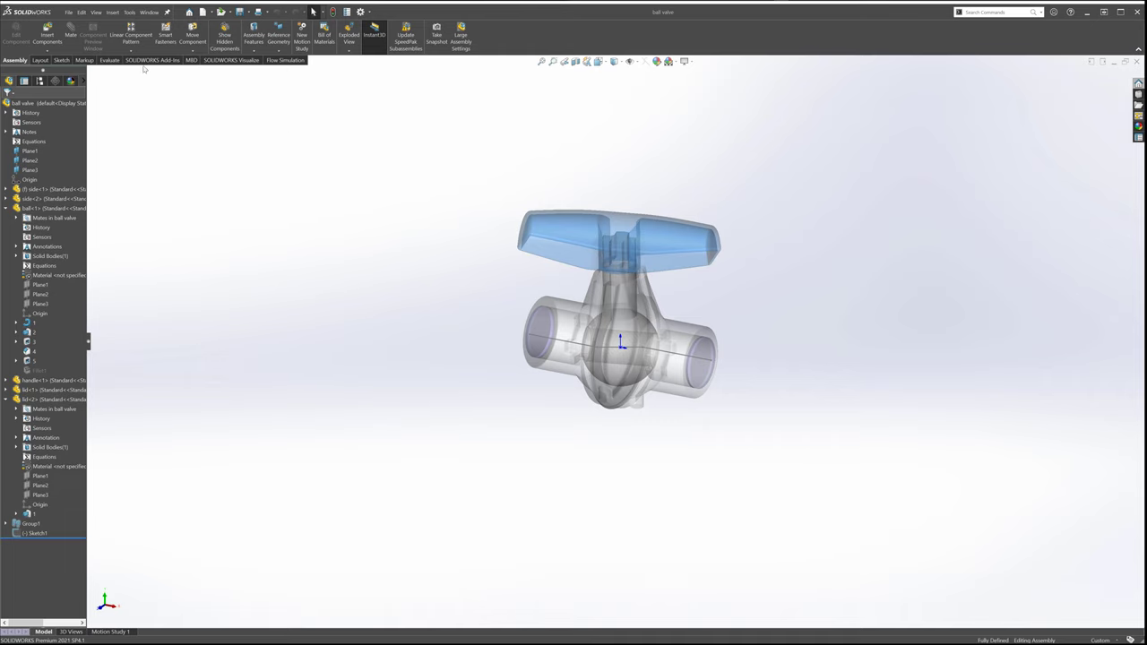
Start Save As and set the file type to SOLIDWORKS Composer (*.smg).
click(68, 12)
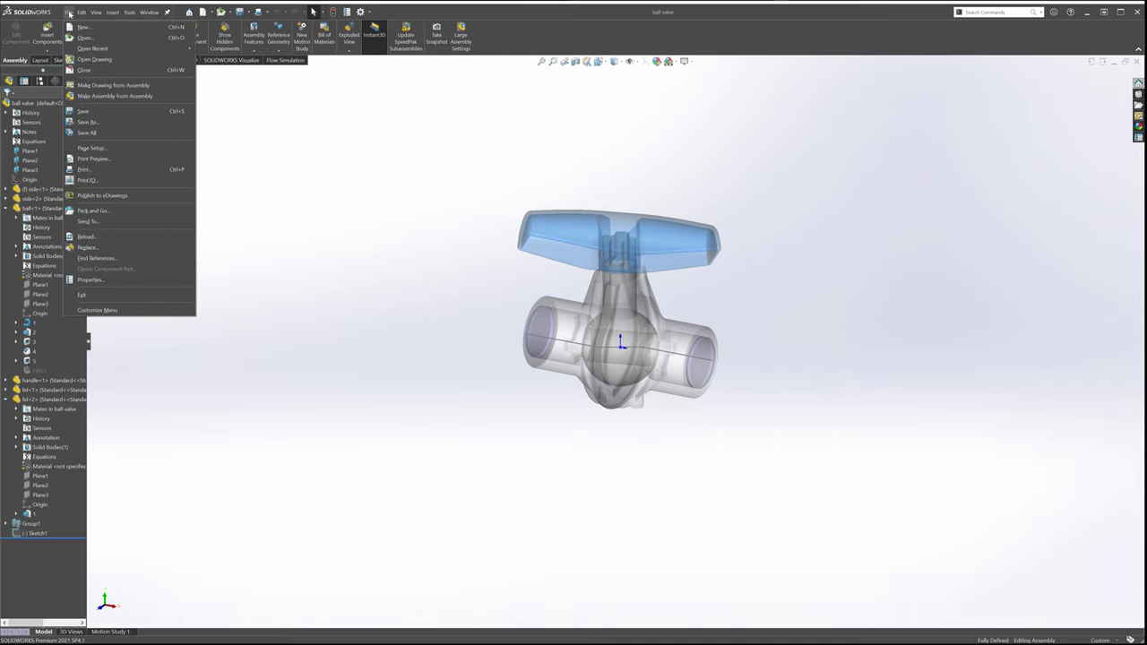
click(101, 132)
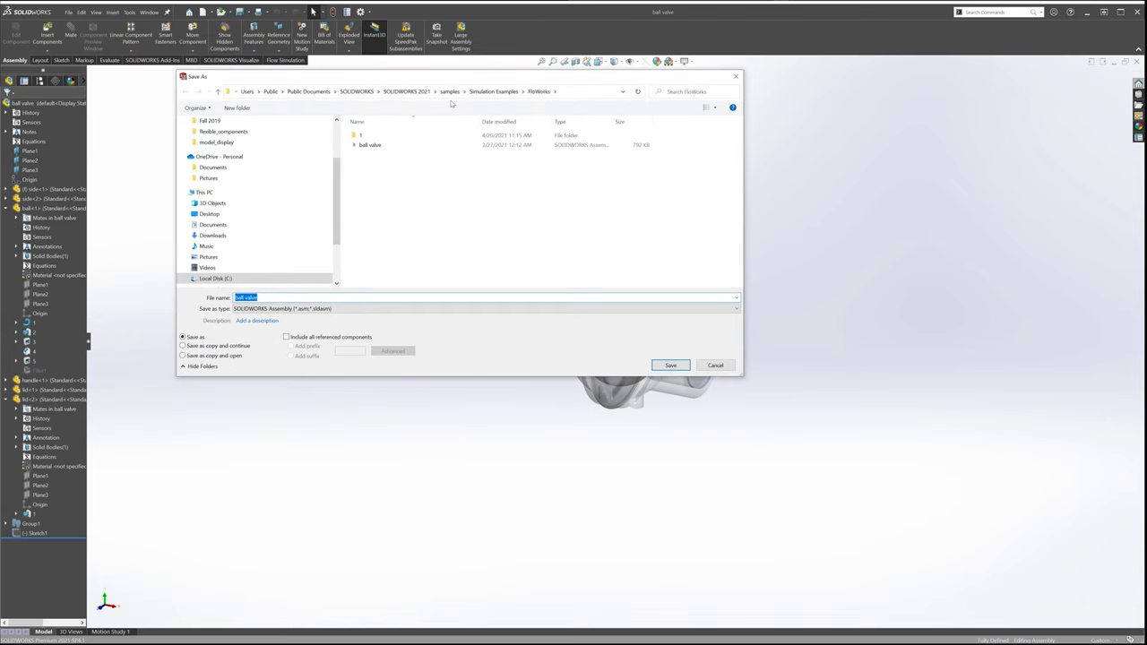
click(347, 310)
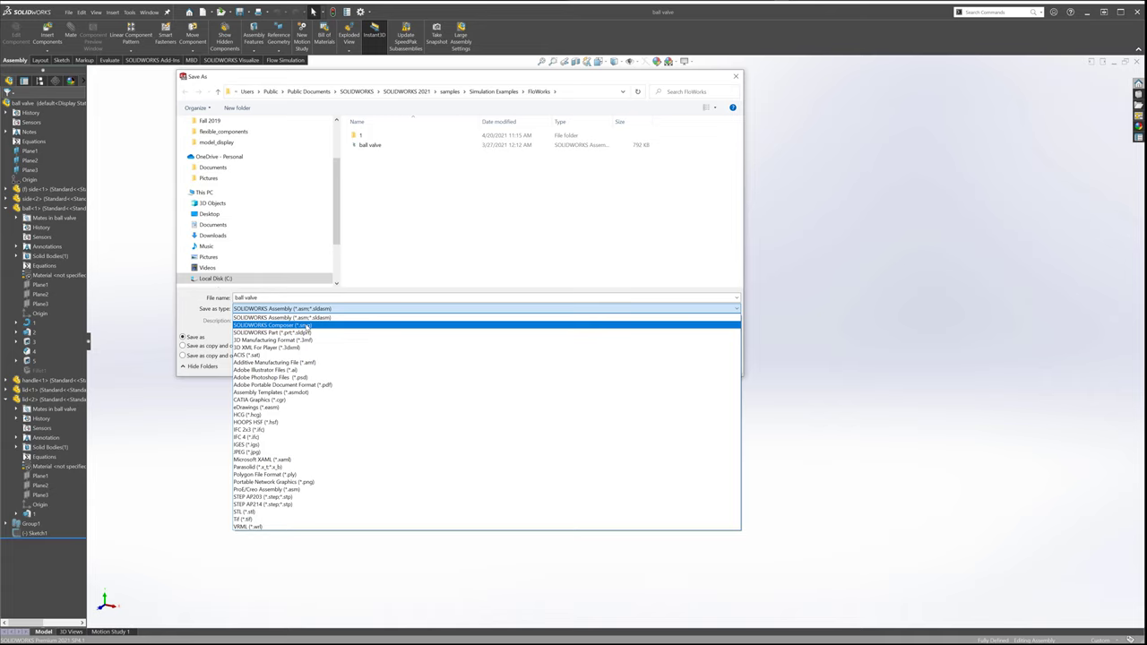
click(306, 326)
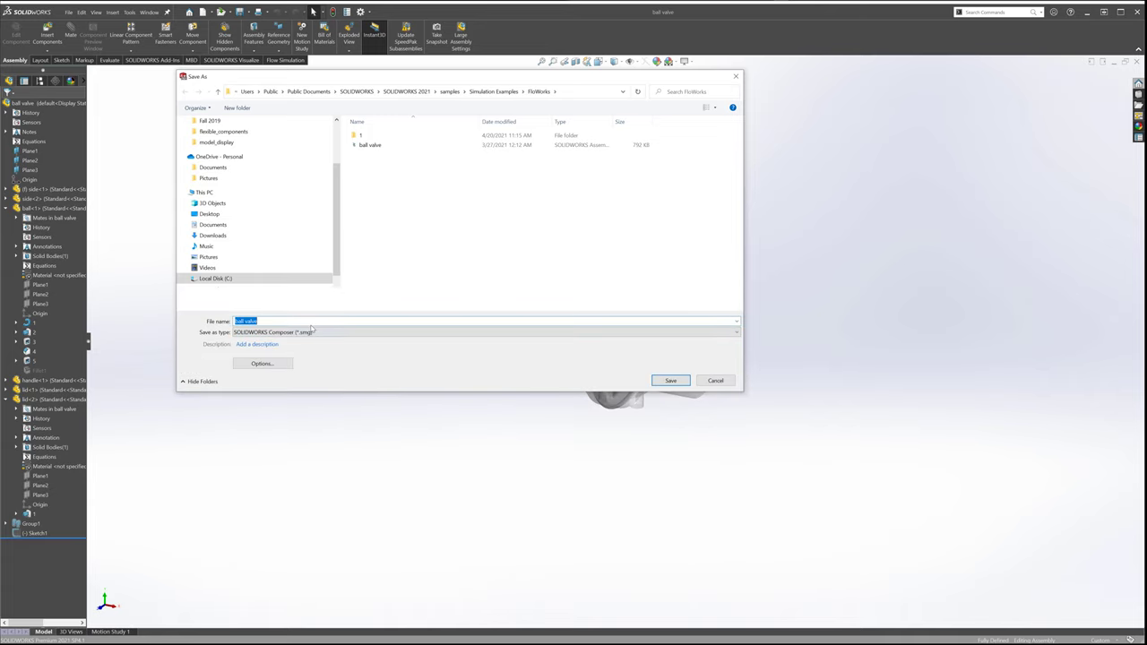
Open the SMG export options, try the SOLIDWORKS (Default) profile, then revert to Custom.
click(262, 365)
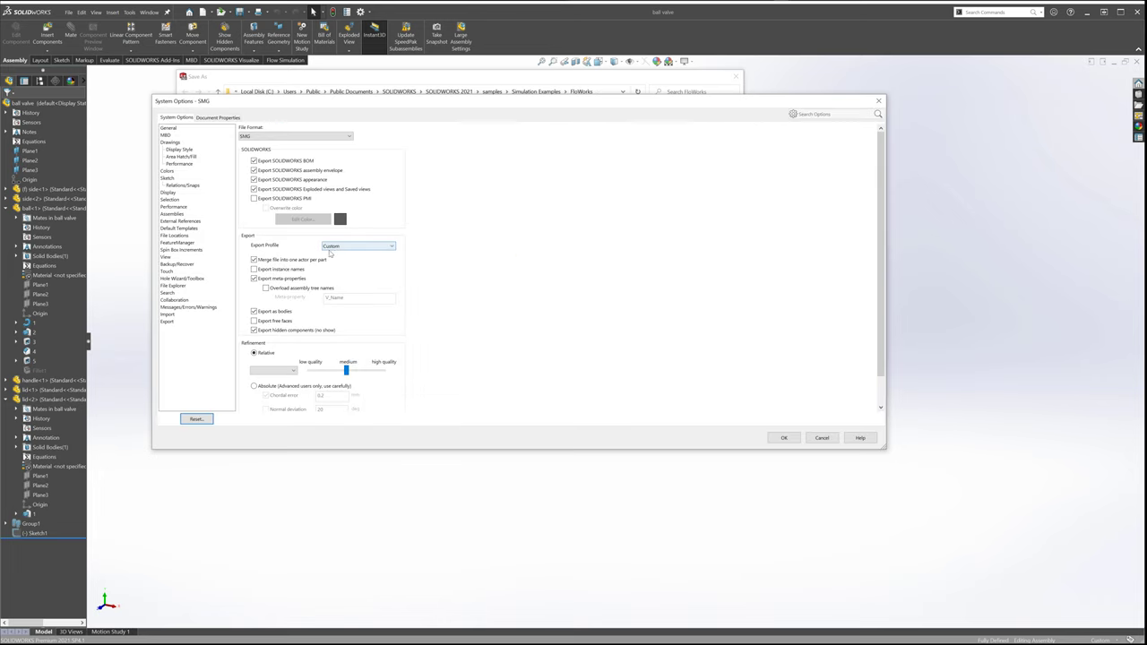
click(358, 247)
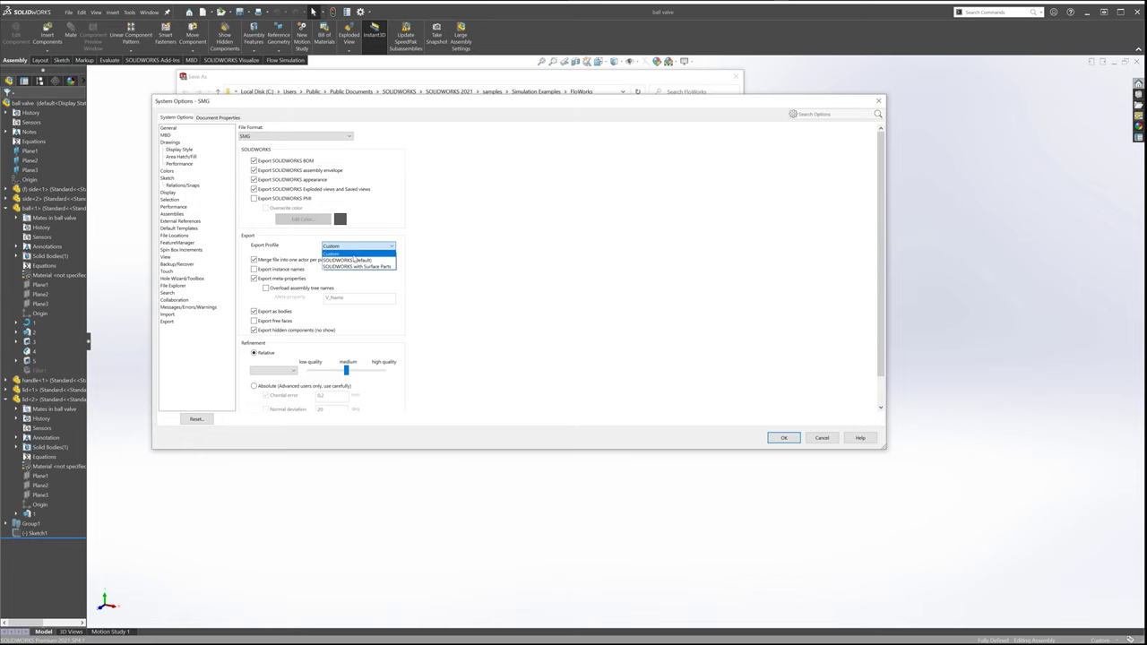
click(355, 260)
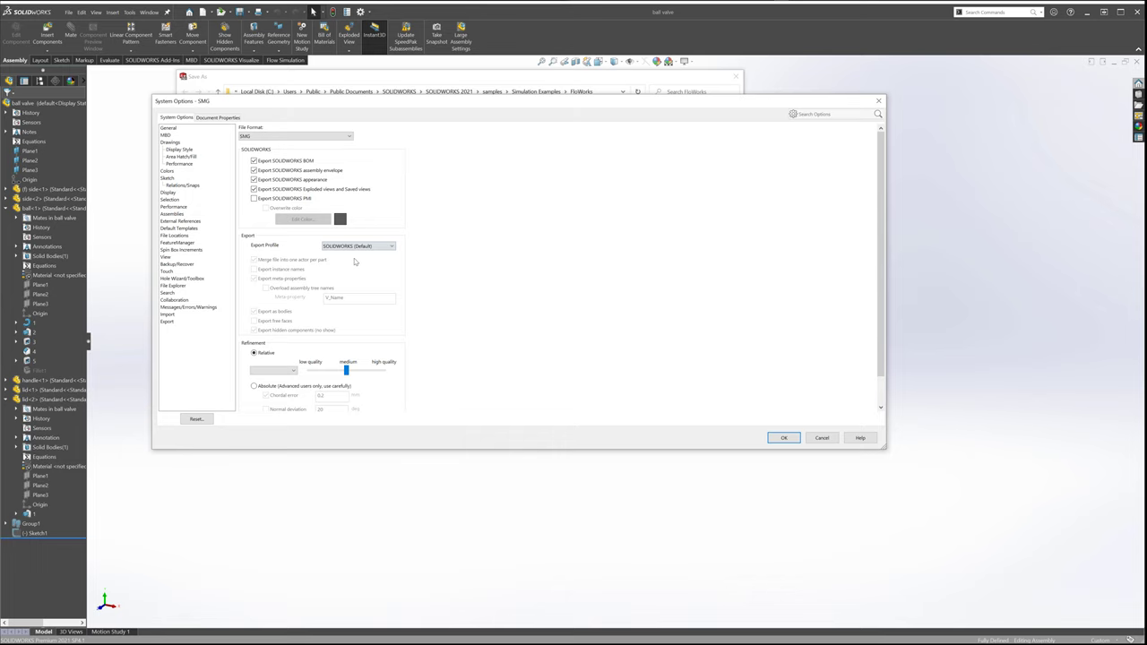
click(357, 245)
click(333, 268)
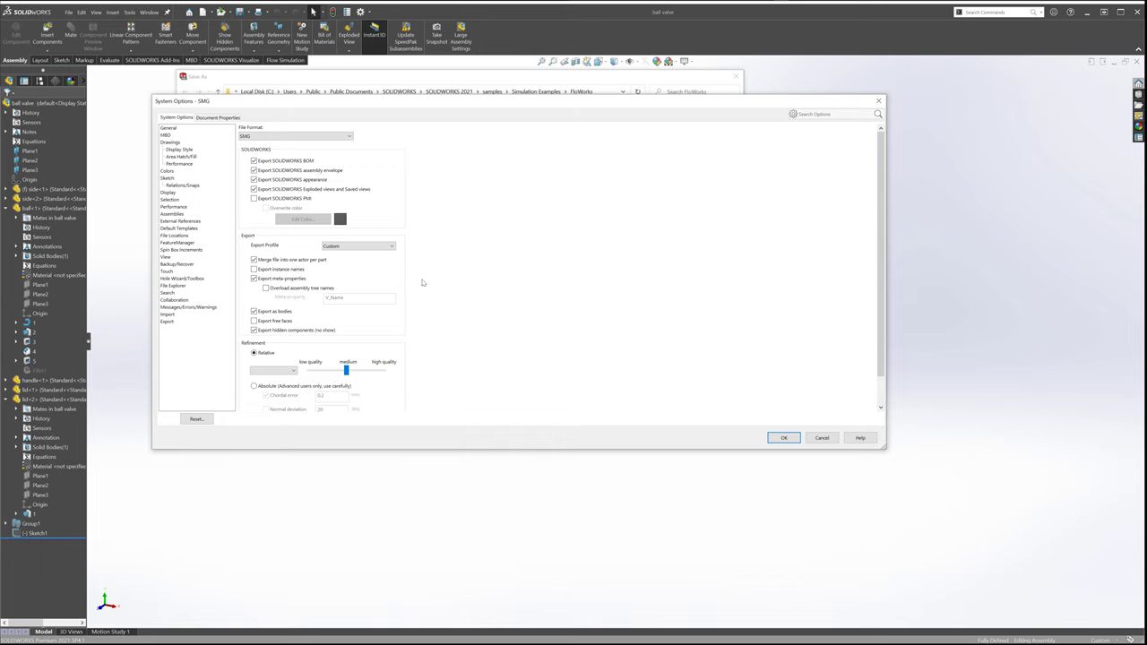
scroll(425, 282, down, 2)
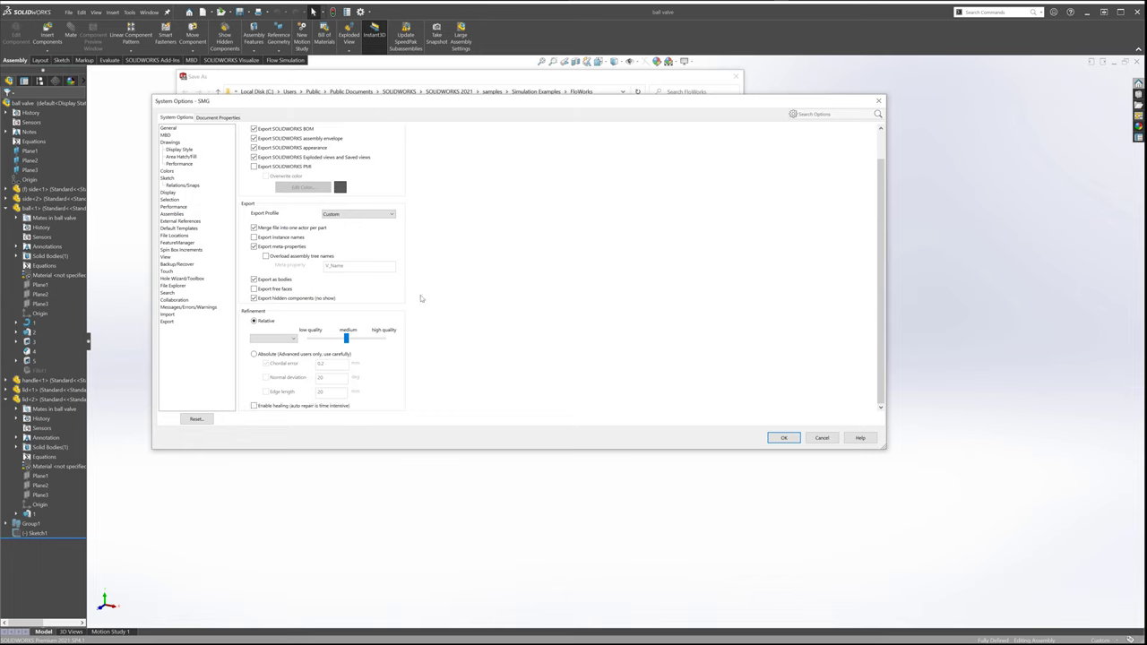
scroll(413, 312, up, 2)
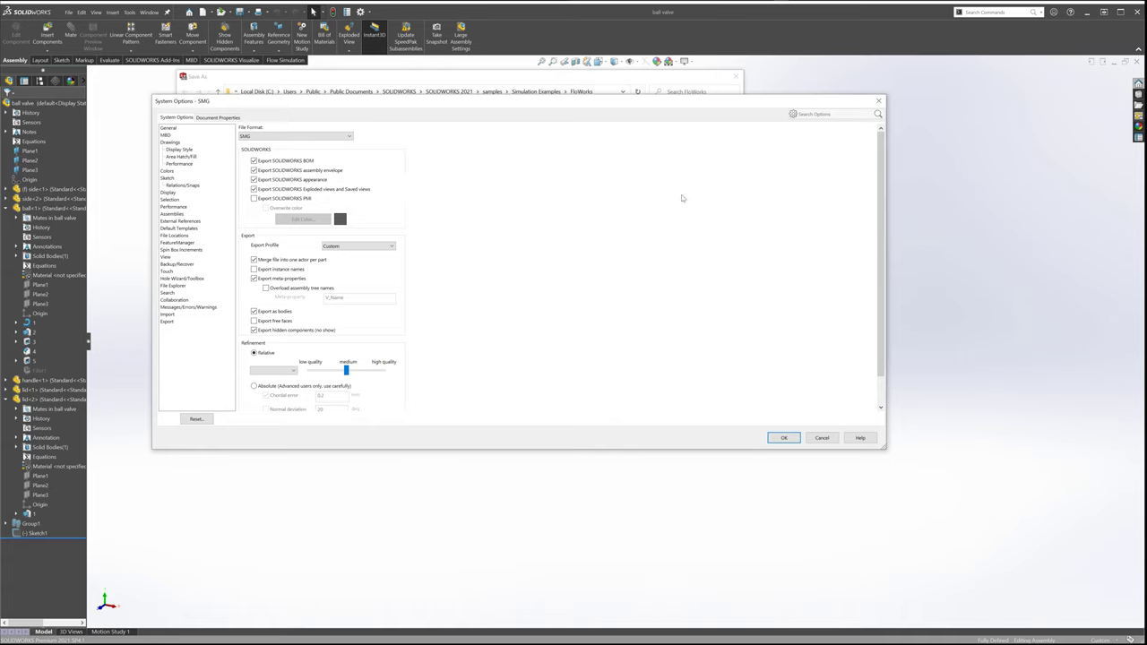
Close the SMG options and Save As dialogs, then check SOLIDWORKS Composer in Add-Ins.
click(879, 101)
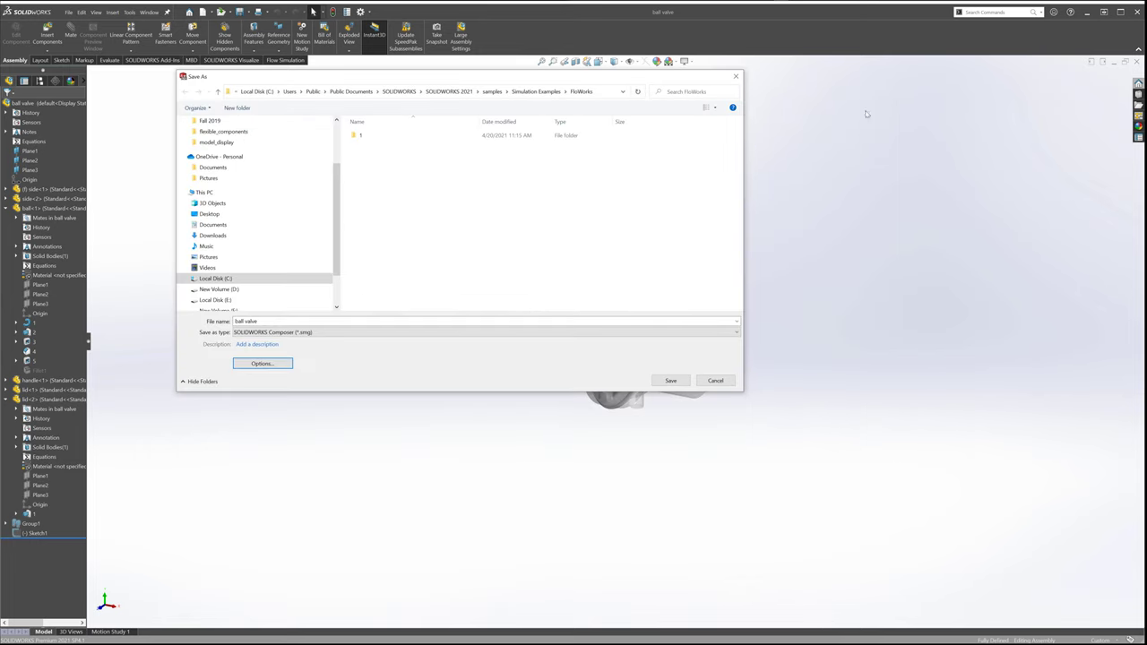
click(737, 77)
click(367, 12)
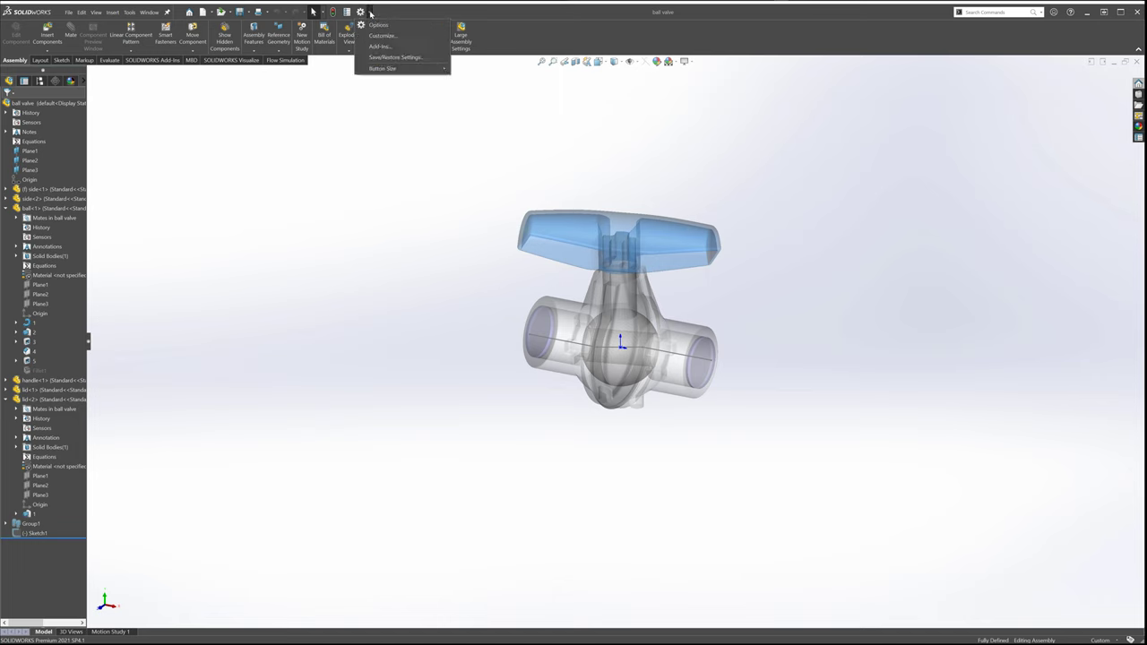
click(380, 45)
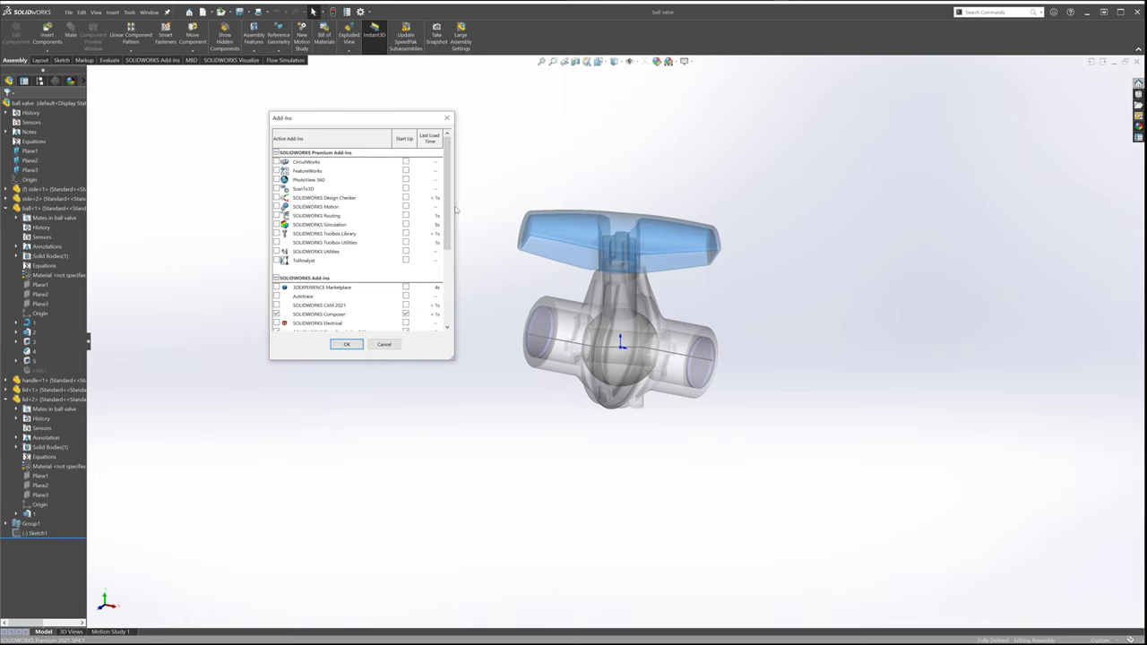
scroll(449, 211, down, 3)
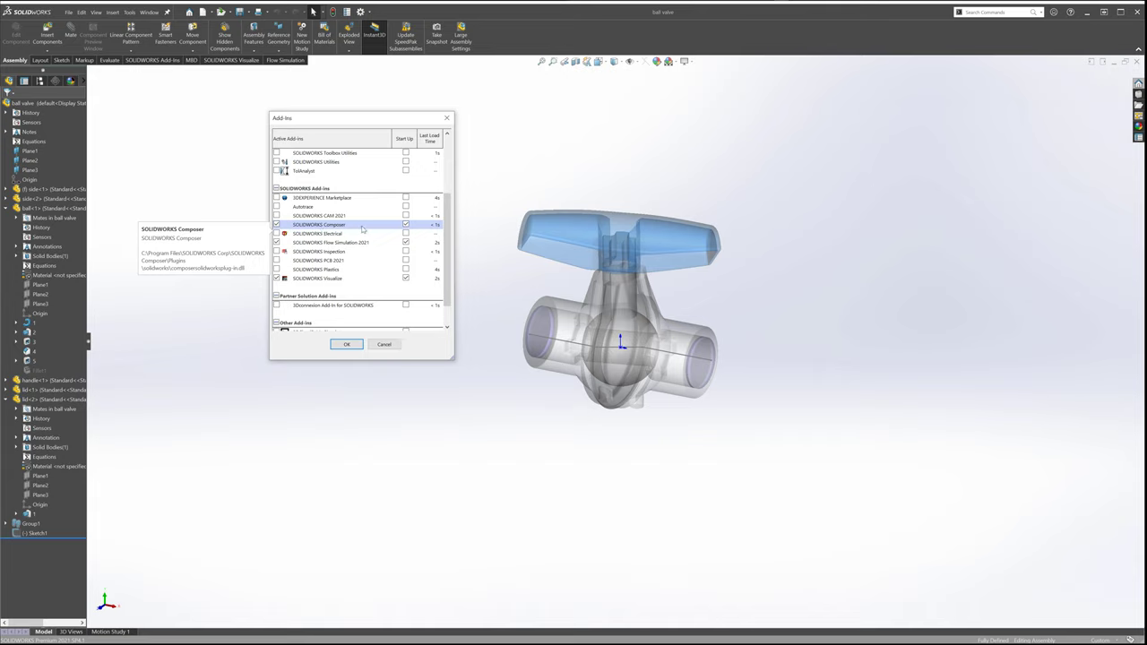
click(446, 117)
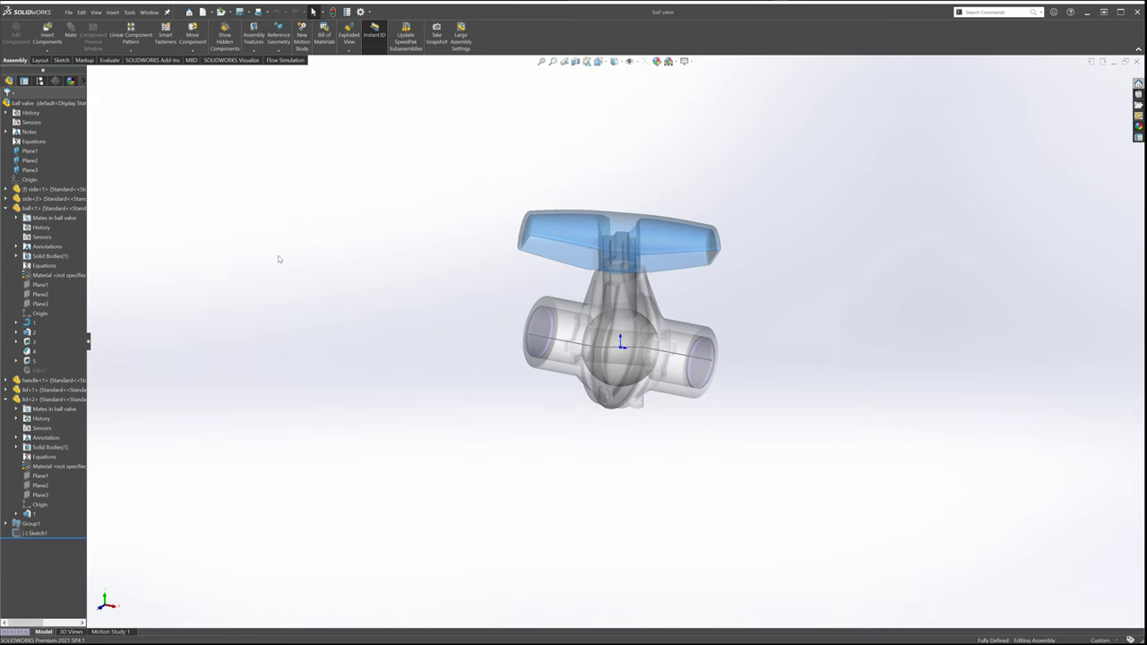
Select the Power Painter assembly to open, keep the Custom import profile, and view SOLIDWORKS options.
mouse_move(9, 636)
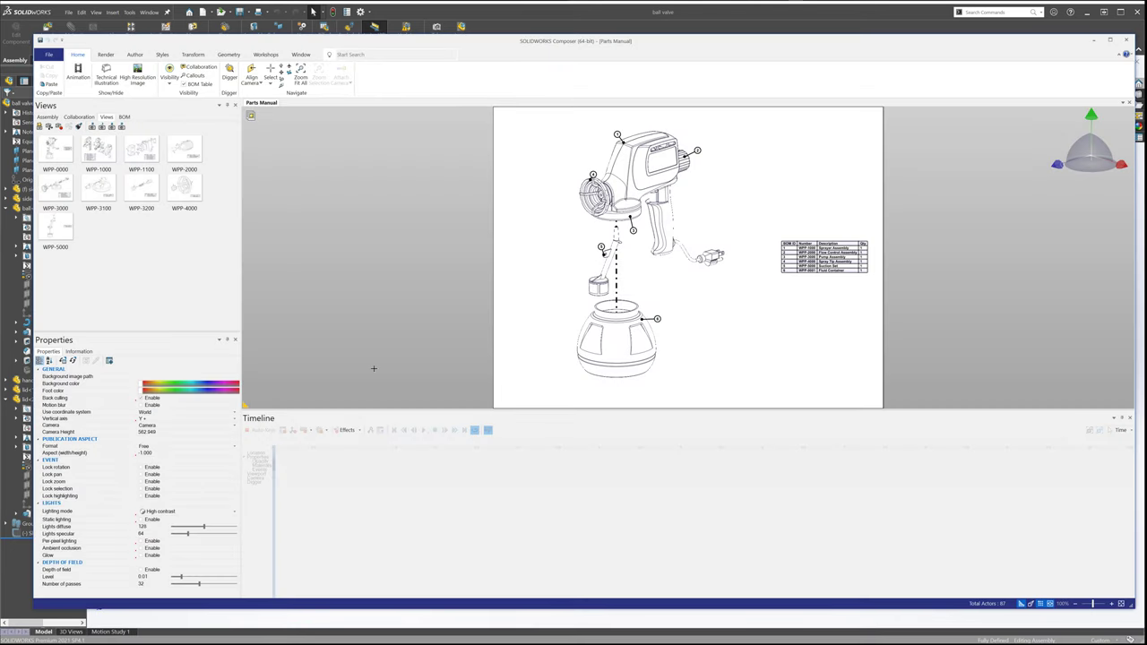
click(49, 54)
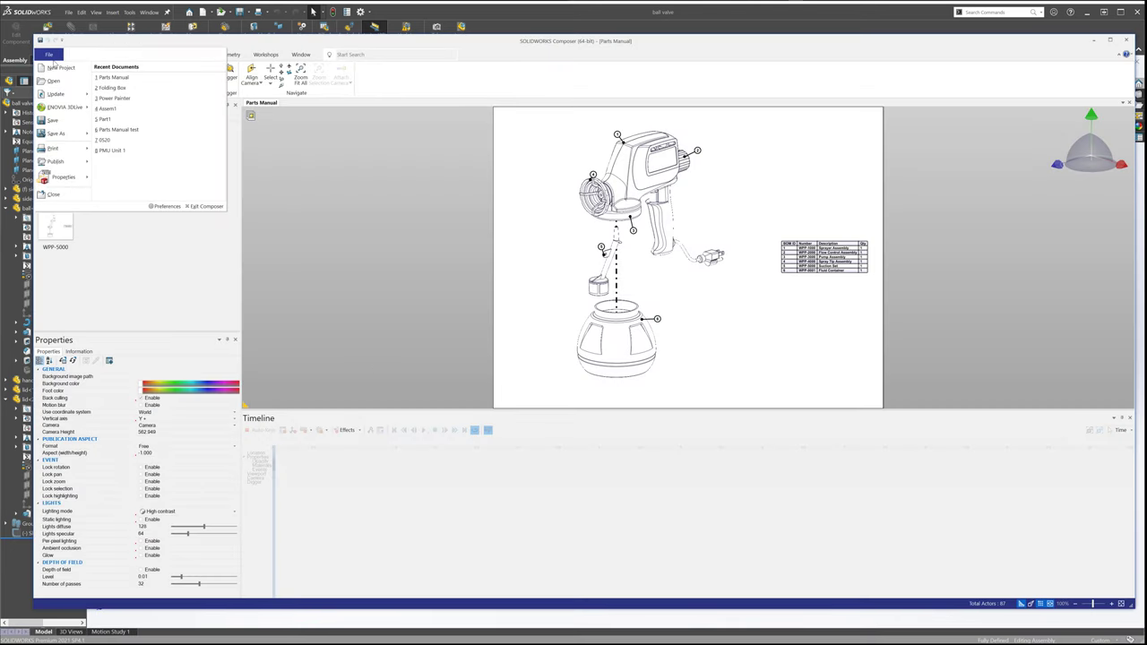
click(56, 81)
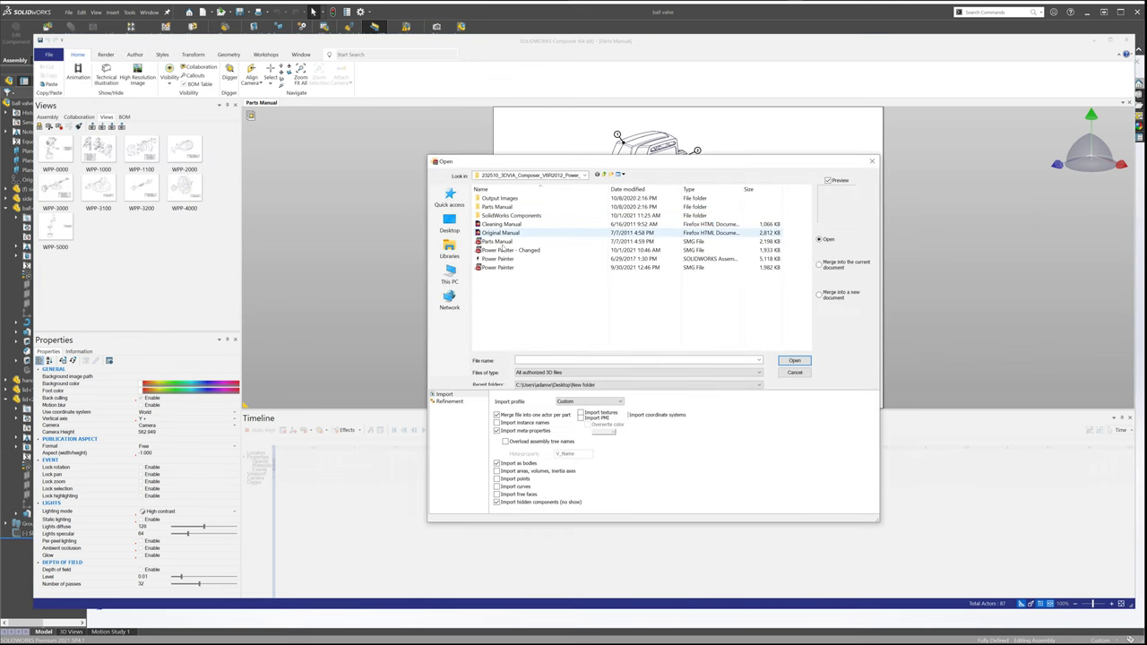
click(510, 259)
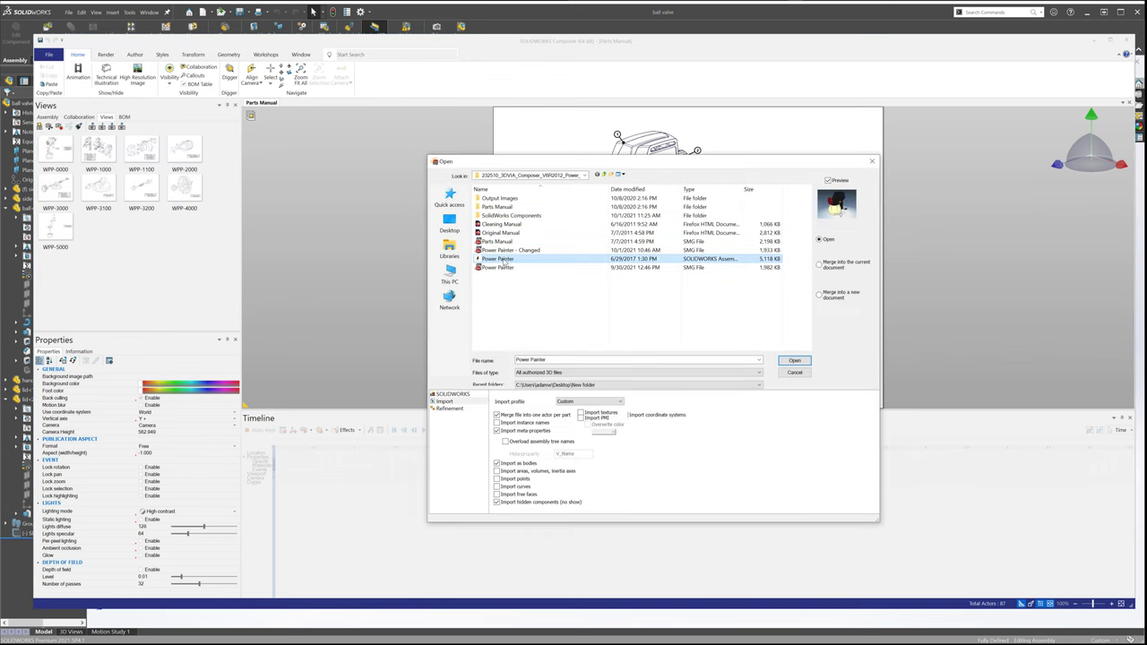
click(587, 403)
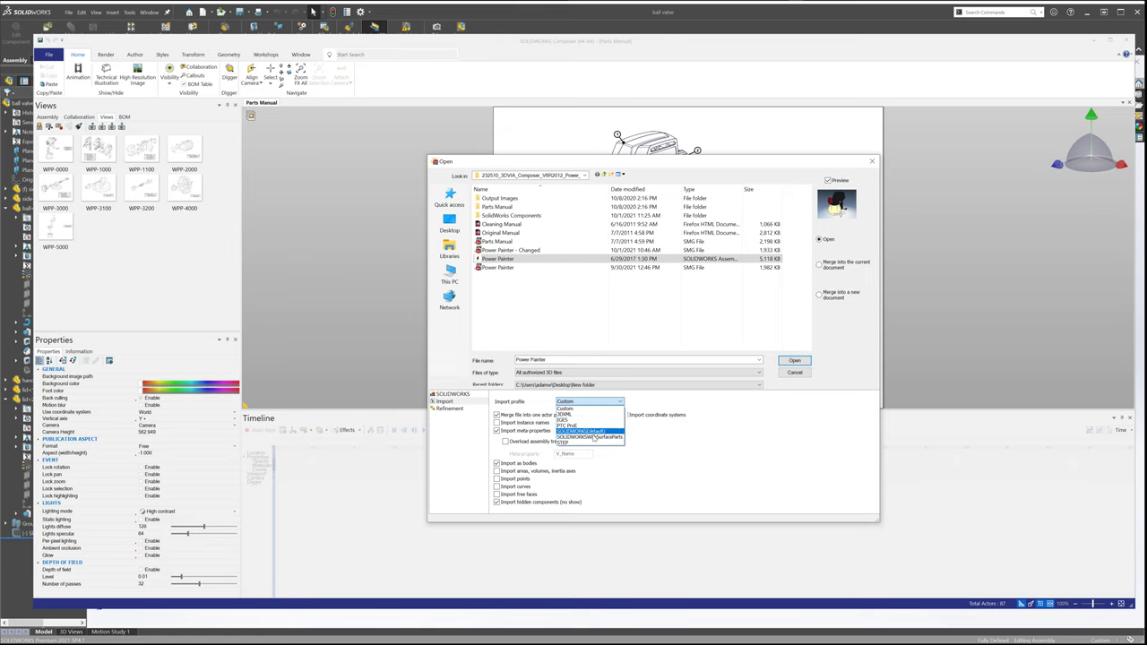
click(719, 457)
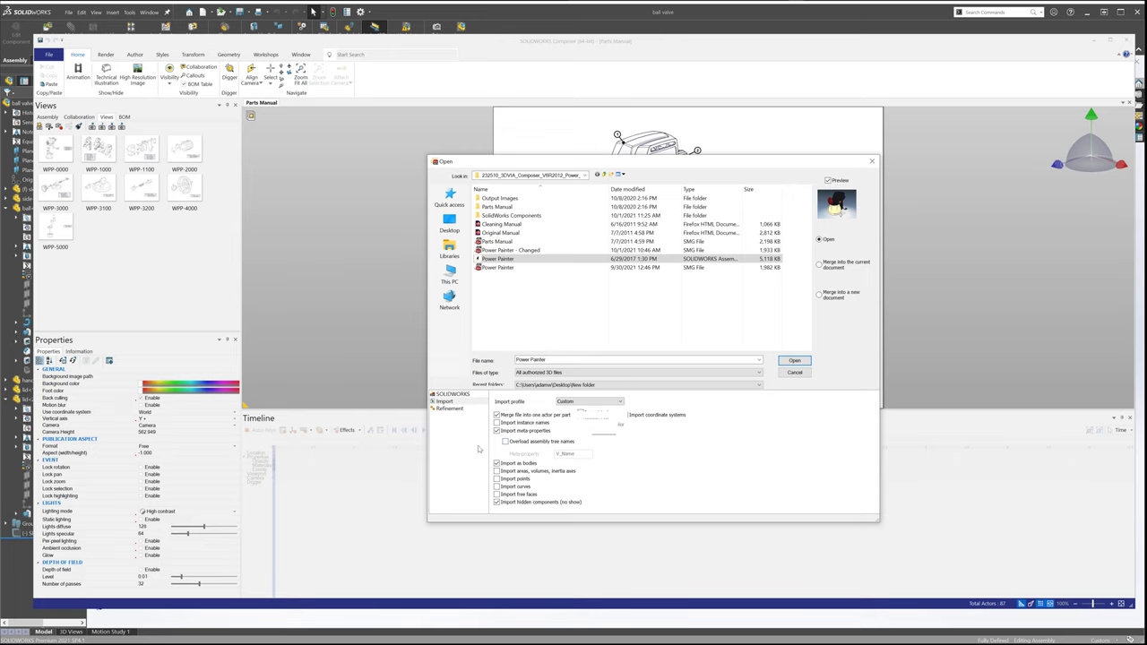
click(446, 395)
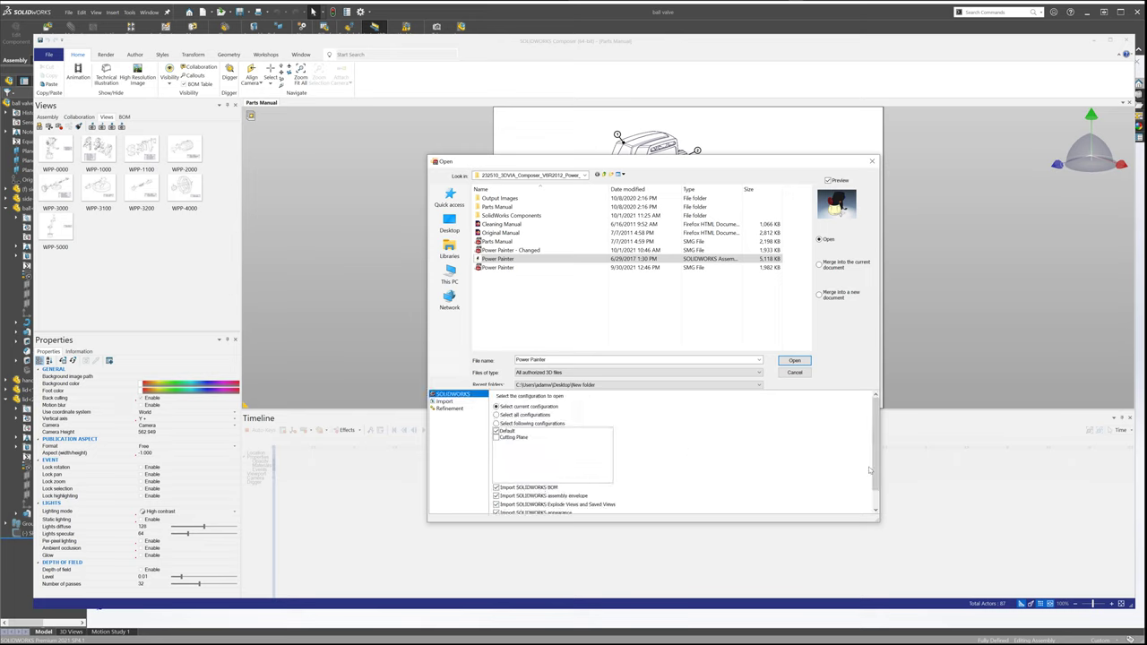
drag(874, 518, 904, 564)
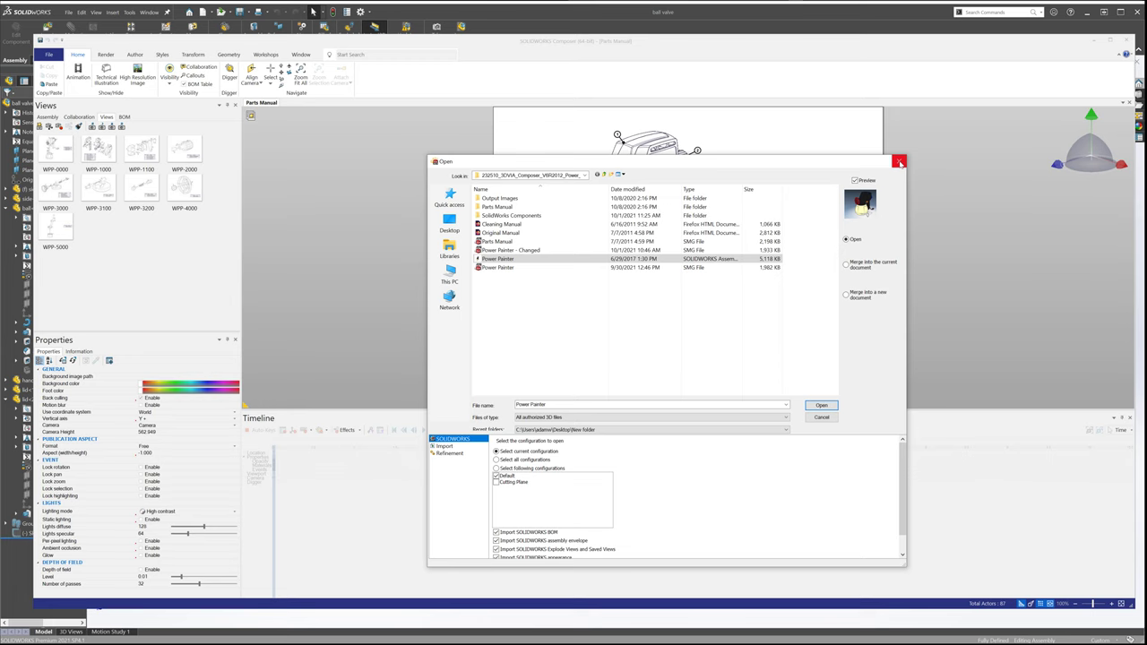
Close the Open dialog and go to the Input page of Application Preferences.
click(900, 163)
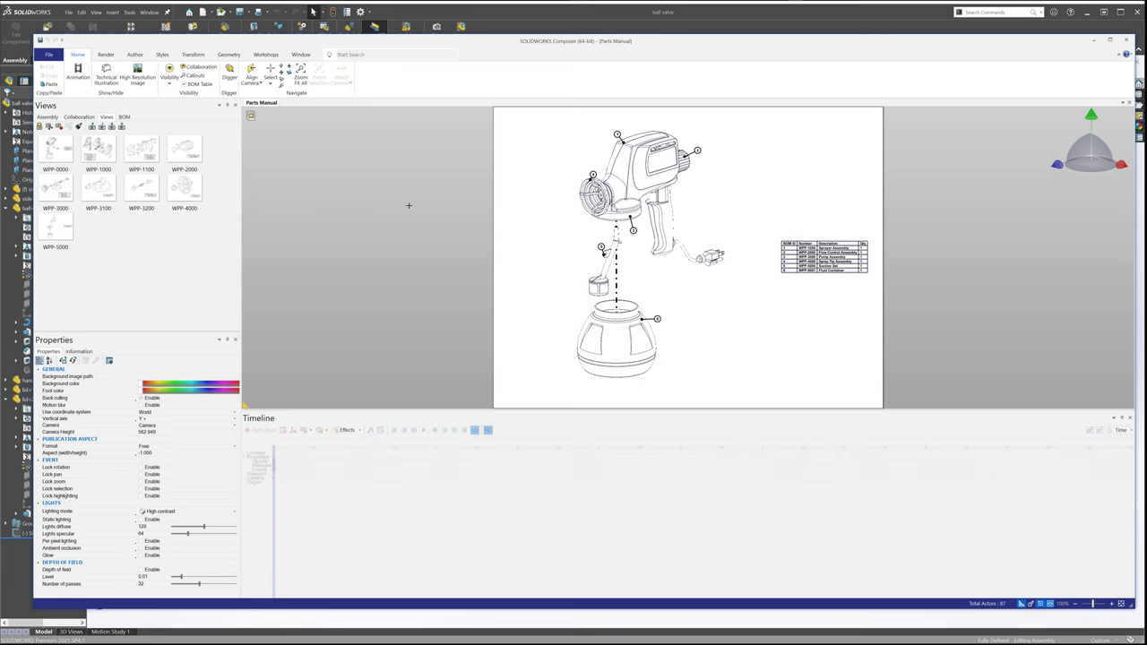
drag(560, 42, 560, 54)
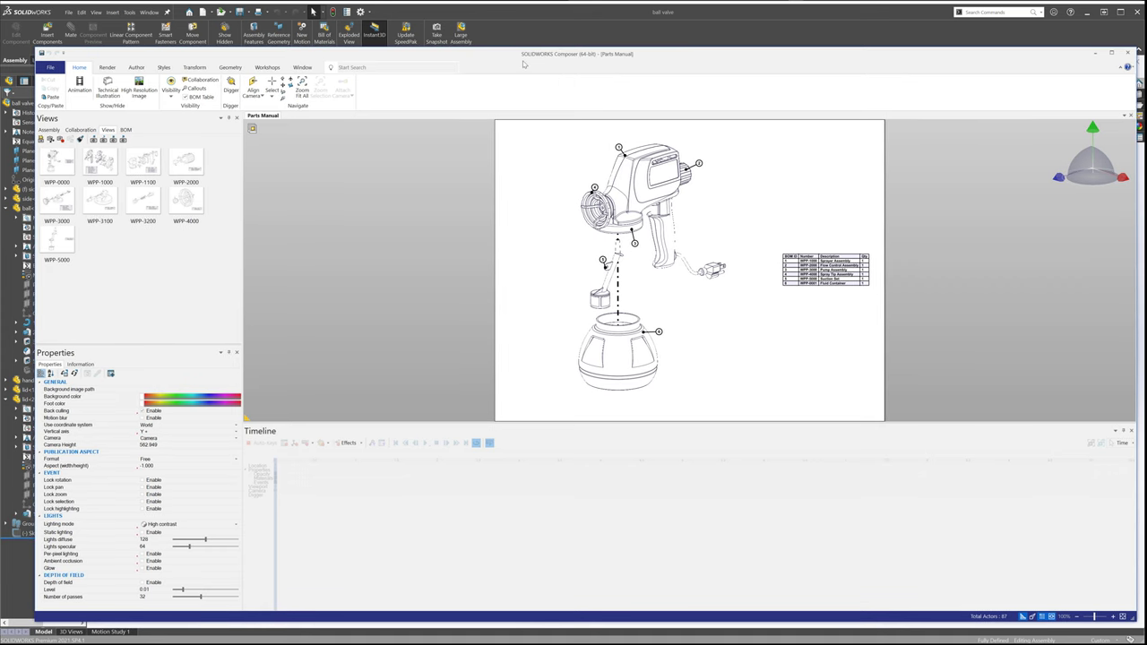
click(50, 68)
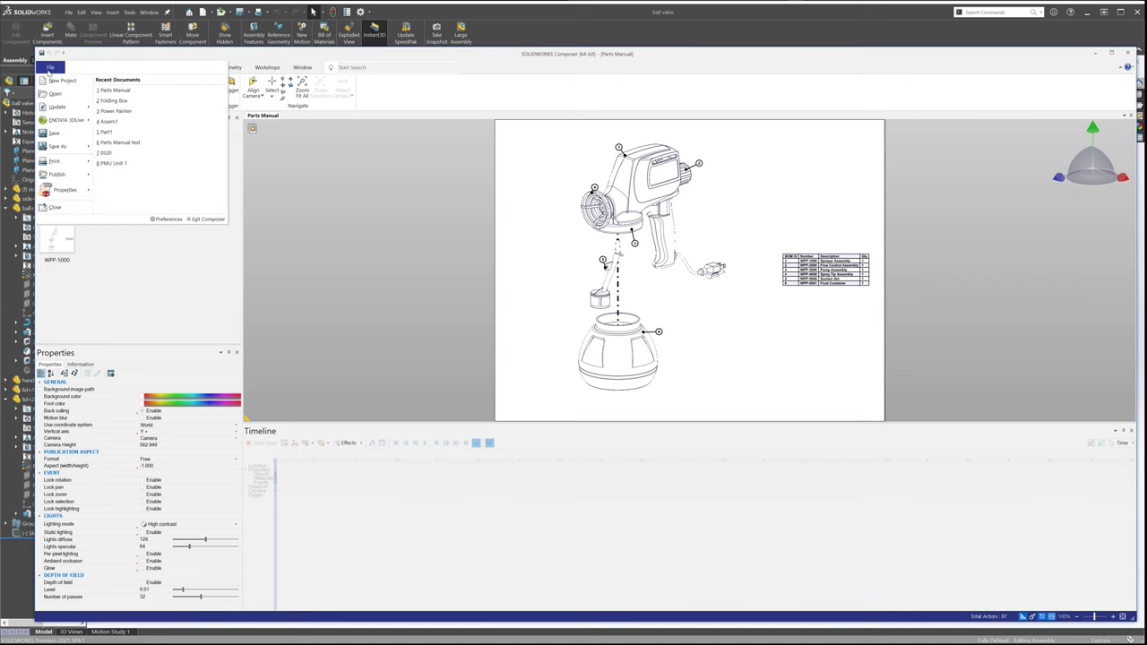
click(168, 219)
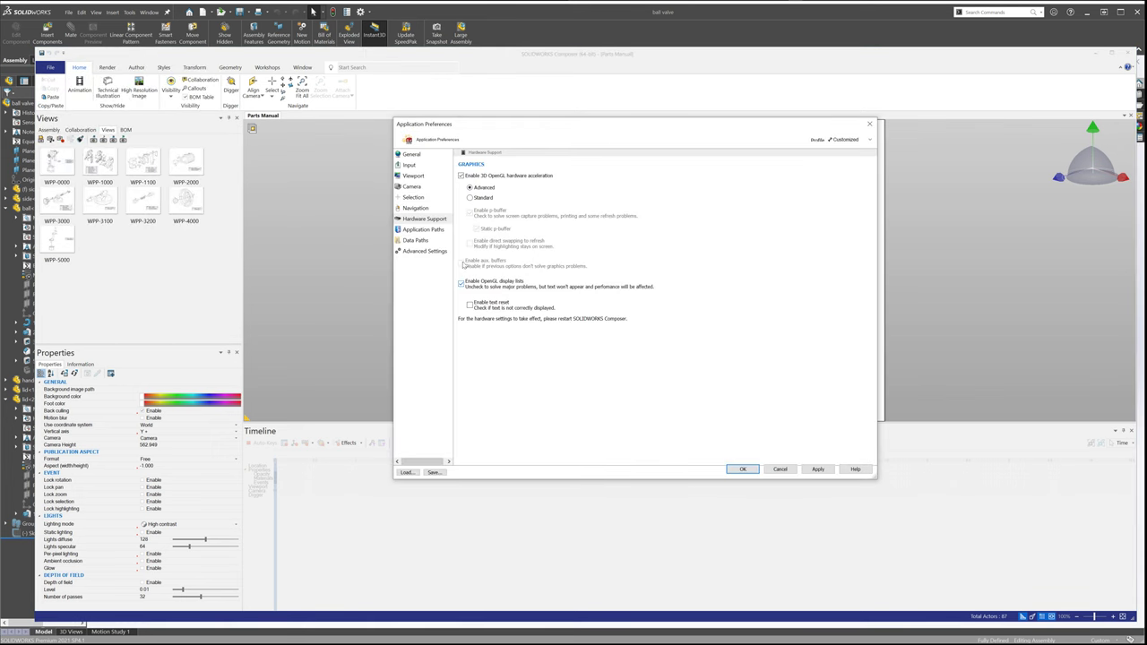
click(409, 166)
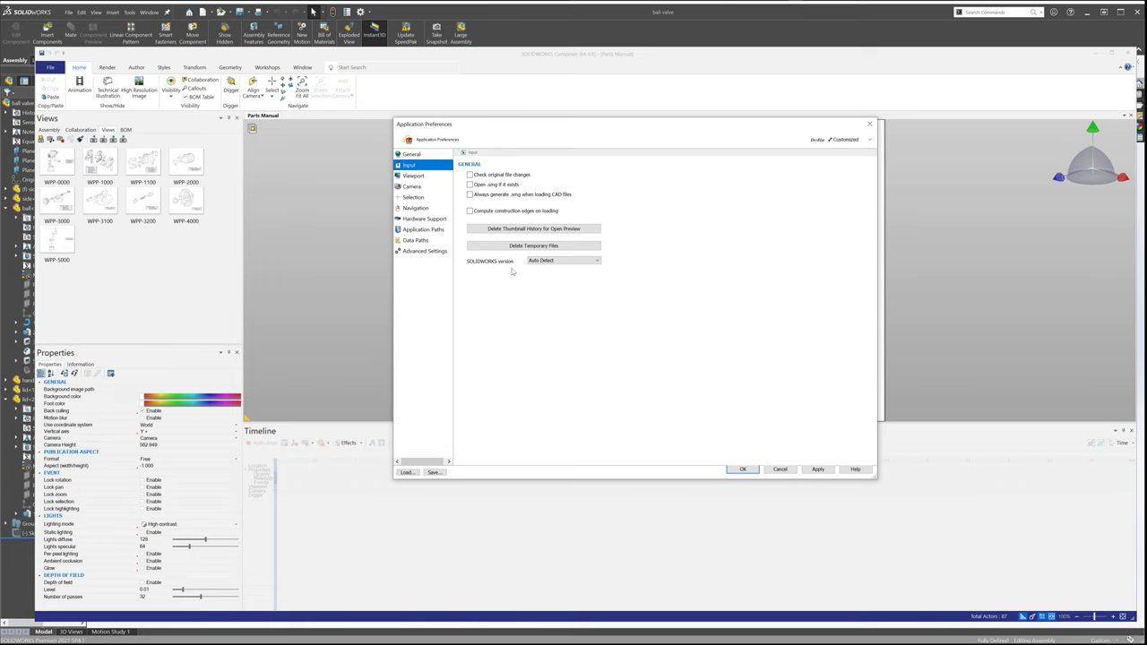
Try SOLIDWORKS version 2021, set it back to Auto Detect, and close the preferences.
click(556, 261)
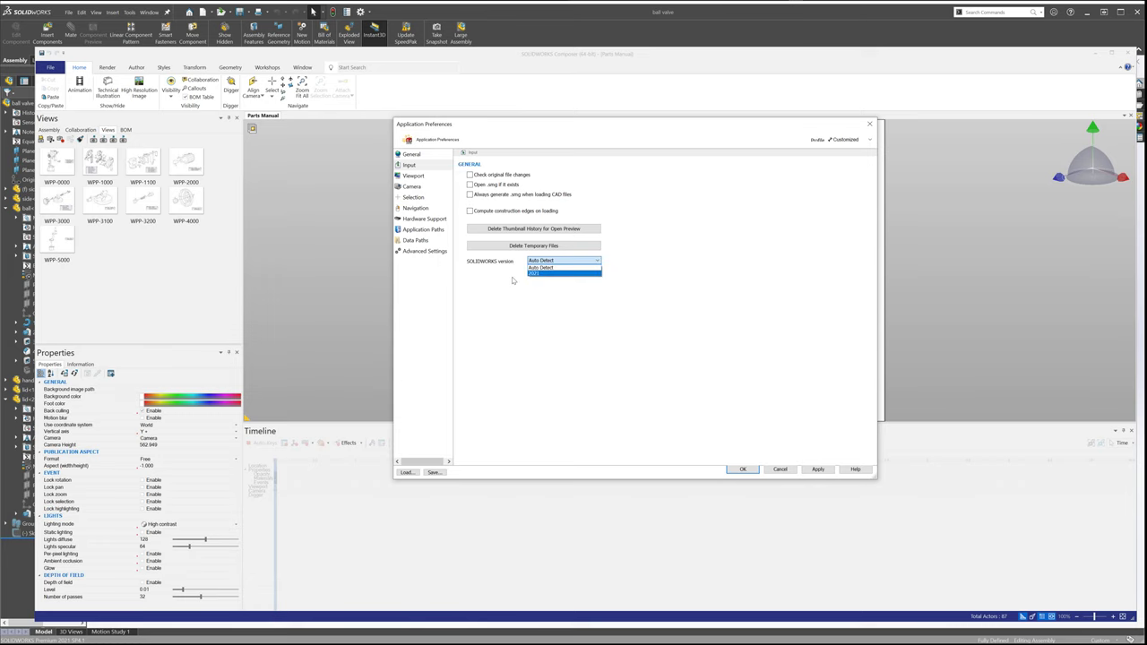
click(513, 280)
drag(489, 127, 493, 130)
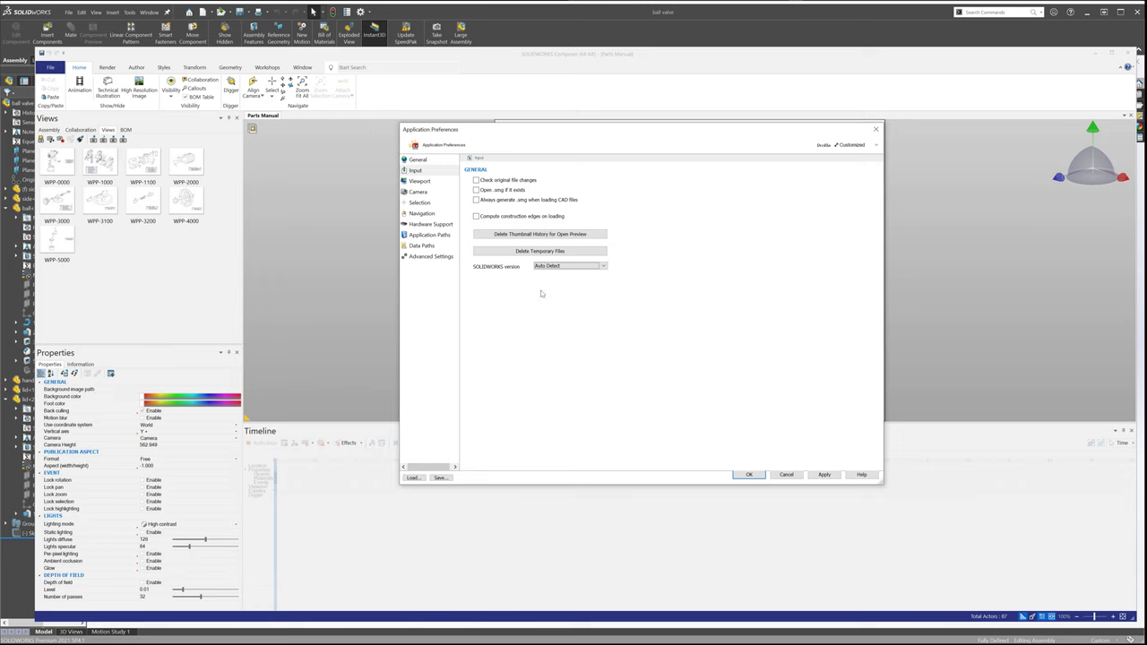
click(548, 267)
click(550, 280)
click(566, 268)
click(545, 274)
click(876, 129)
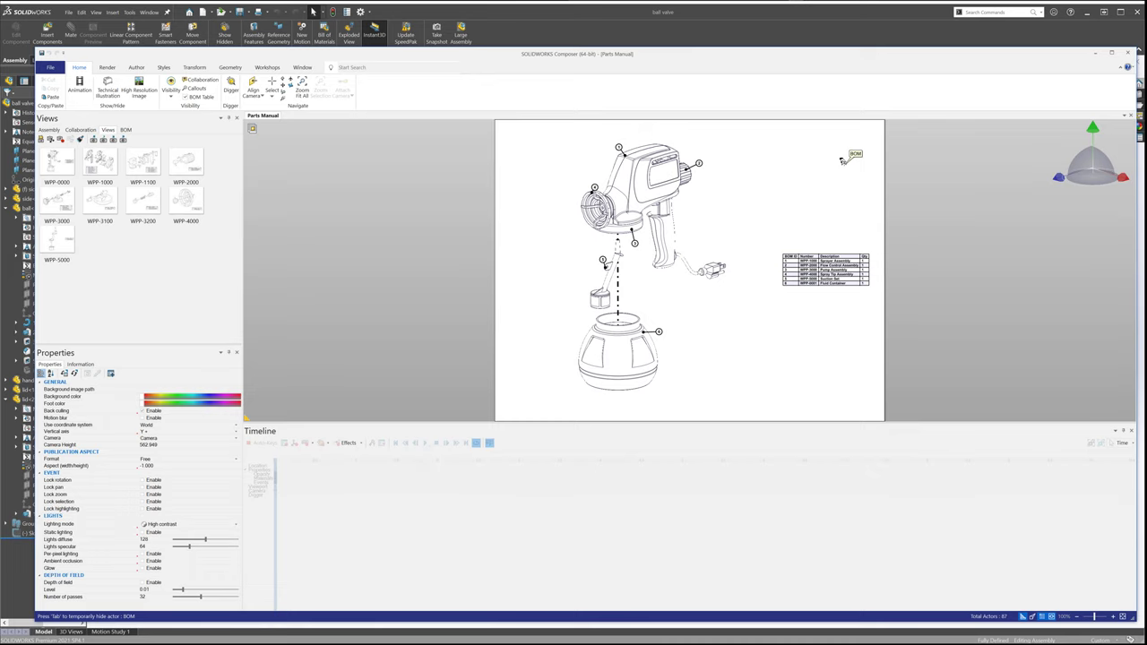
Choose Change on SOLIDWORKS 2021 SP04.1 in Programs and Features.
mouse_move(574, 0)
mouse_down()
mouse_move(615, 180)
mouse_move(536, 145)
mouse_up()
scroll(534, 298, down, 20)
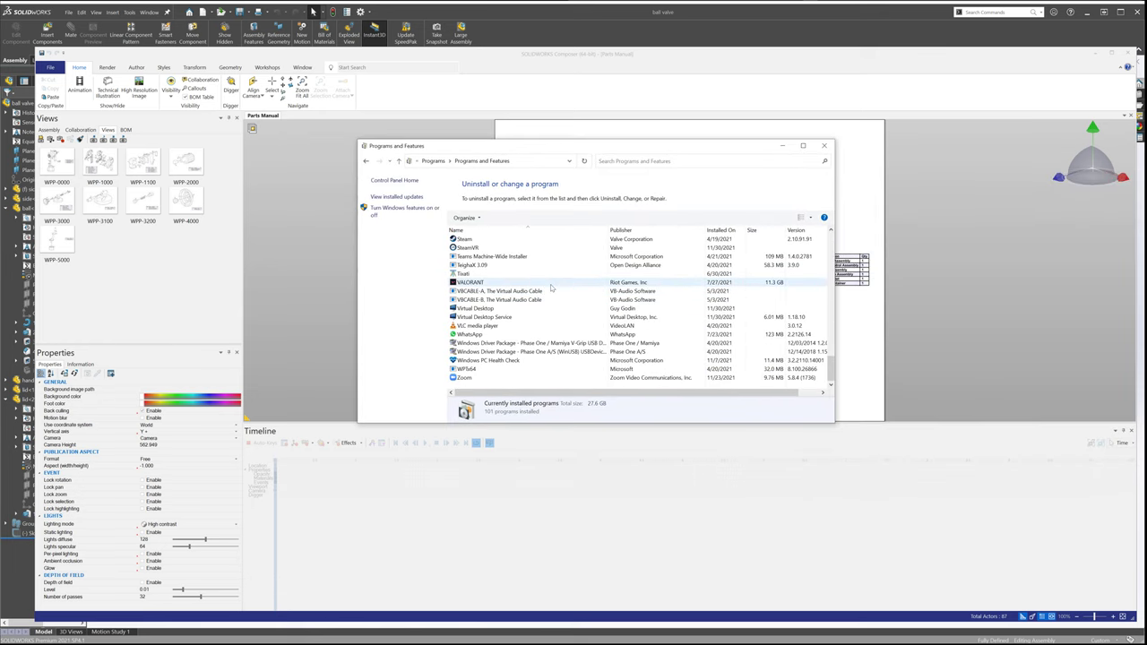
scroll(489, 305, up, 3)
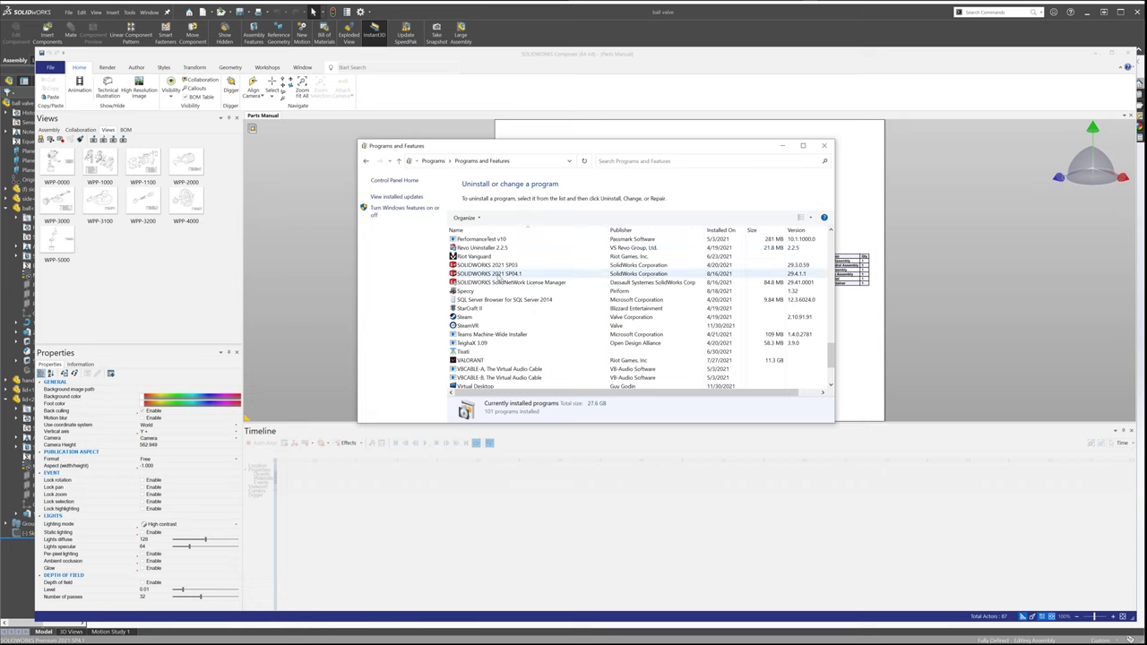
right_click(507, 274)
click(524, 292)
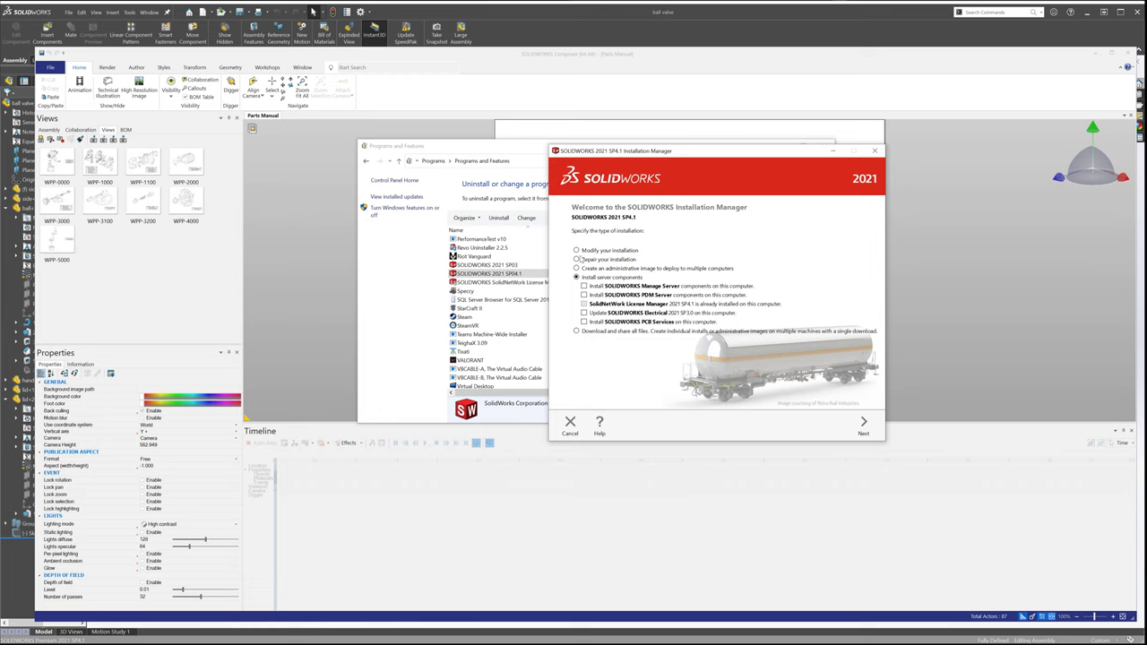
Choose Modify your installation, then tick SOLIDWORKS Composer under Technical Communication.
click(576, 251)
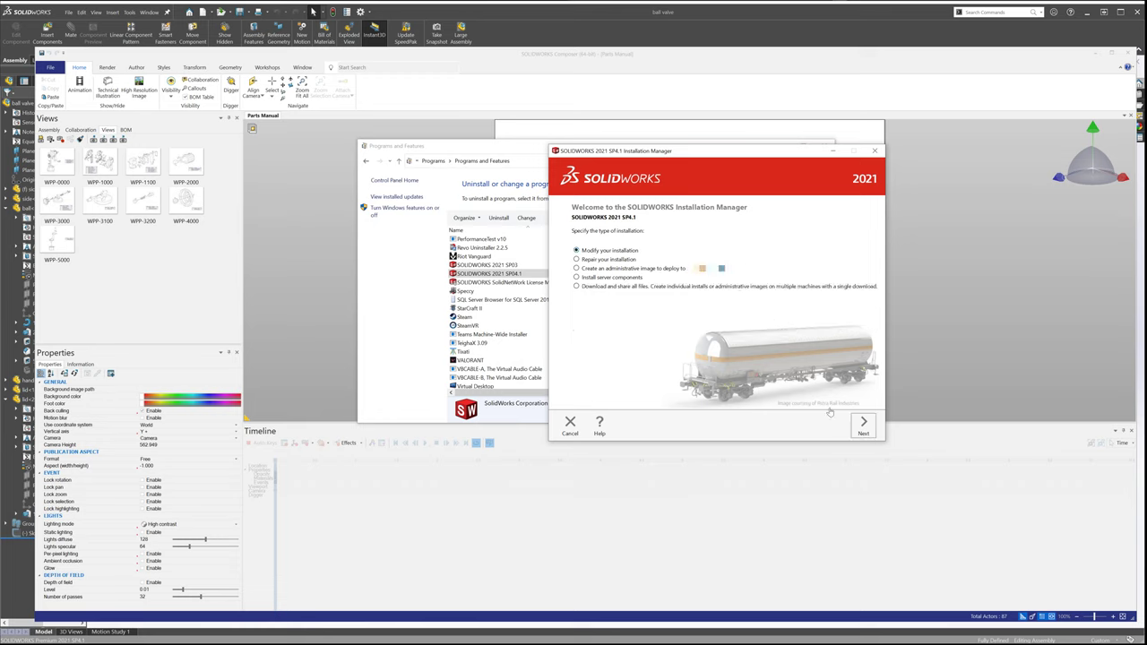
click(864, 425)
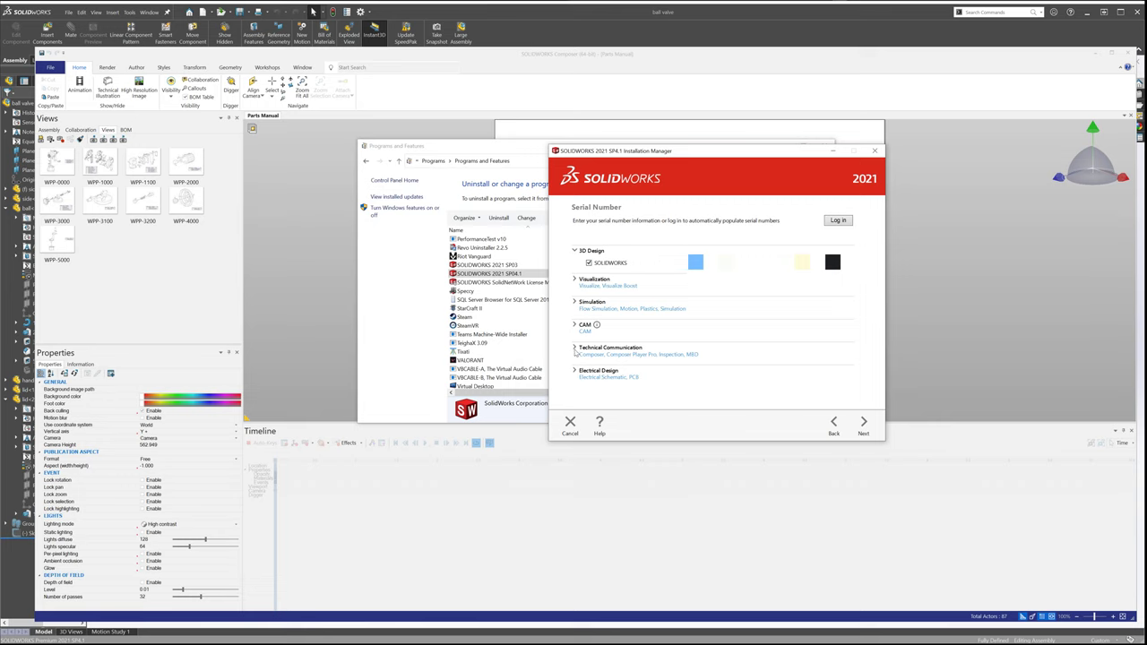
click(575, 349)
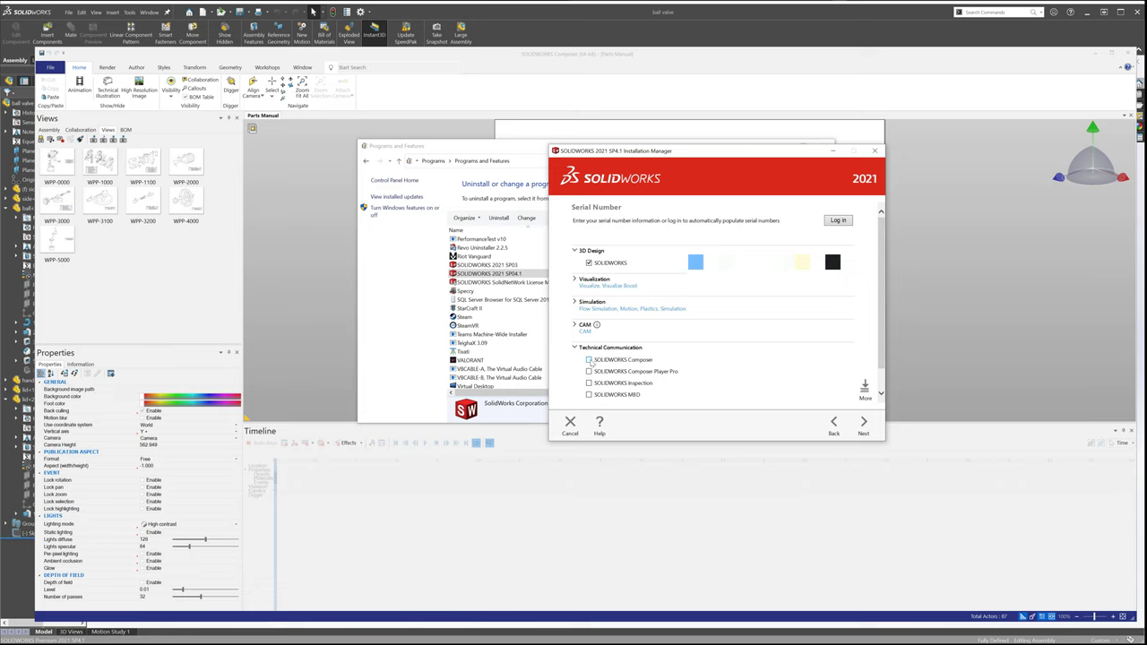
click(590, 361)
click(590, 360)
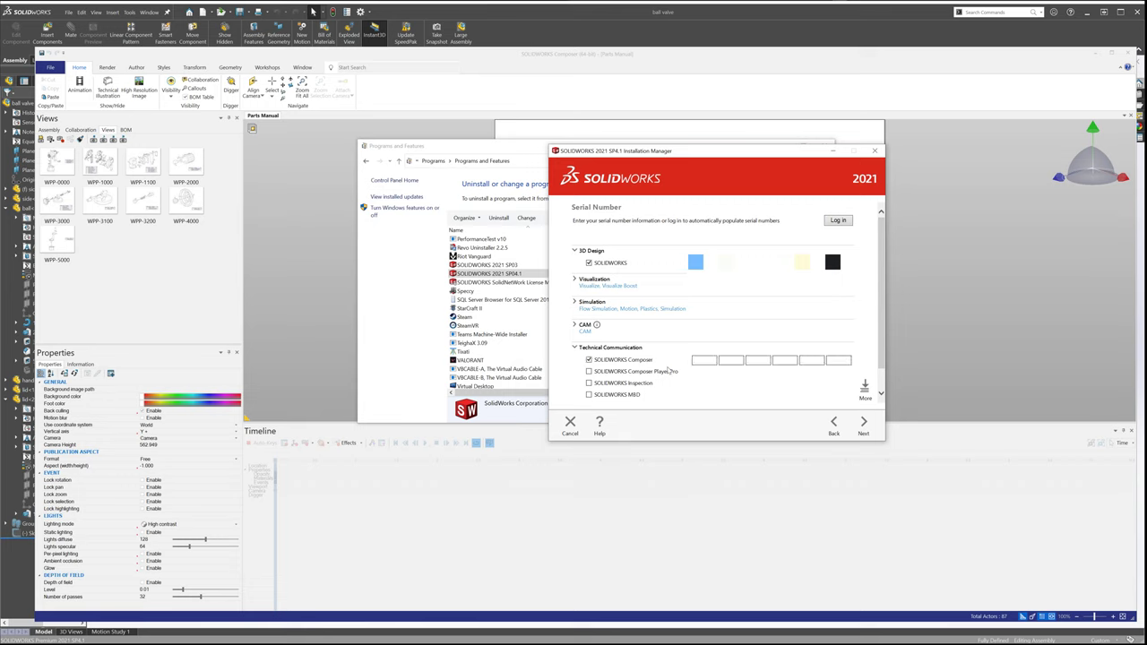
Get past the Composer serial number page, dismissing the serial number error.
click(825, 361)
click(864, 427)
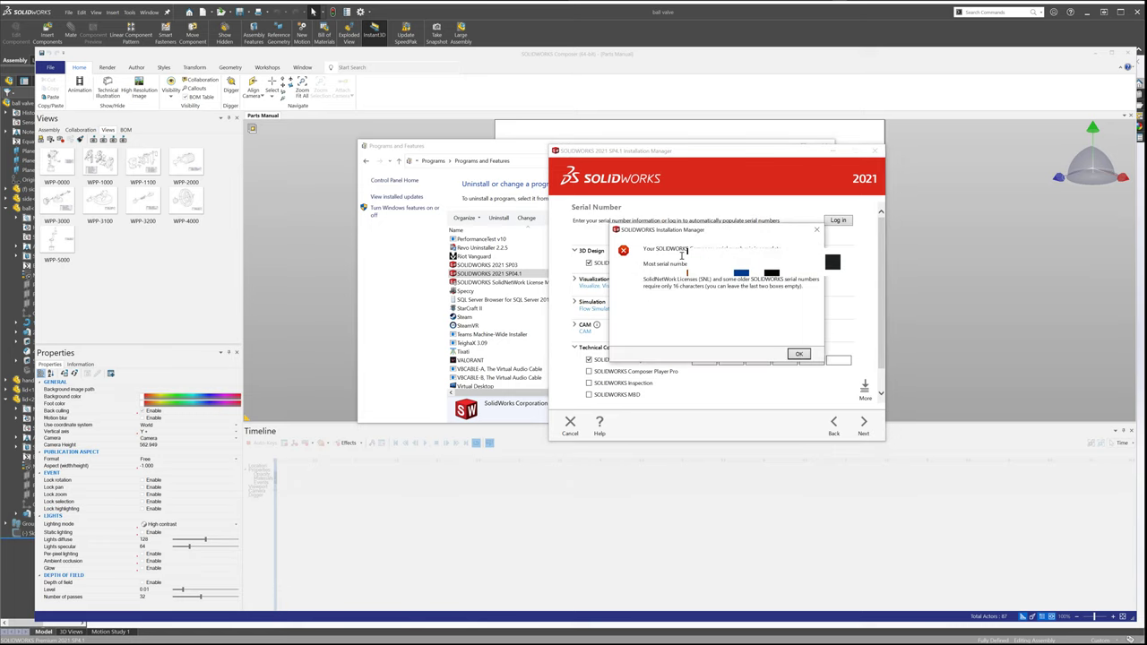
click(799, 355)
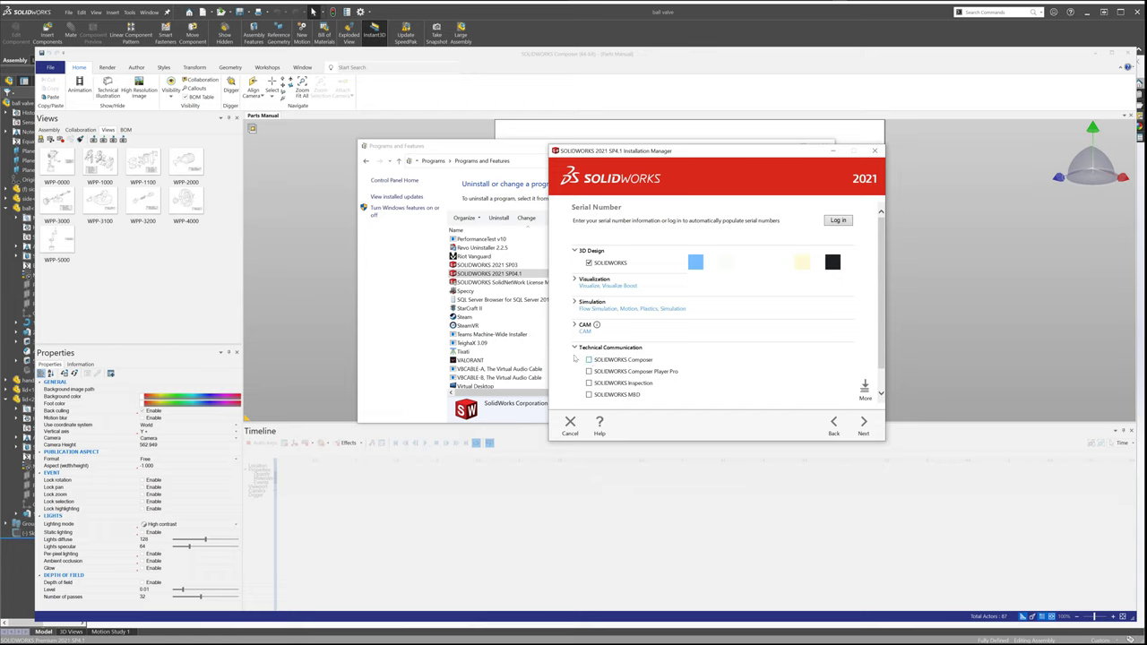
click(864, 426)
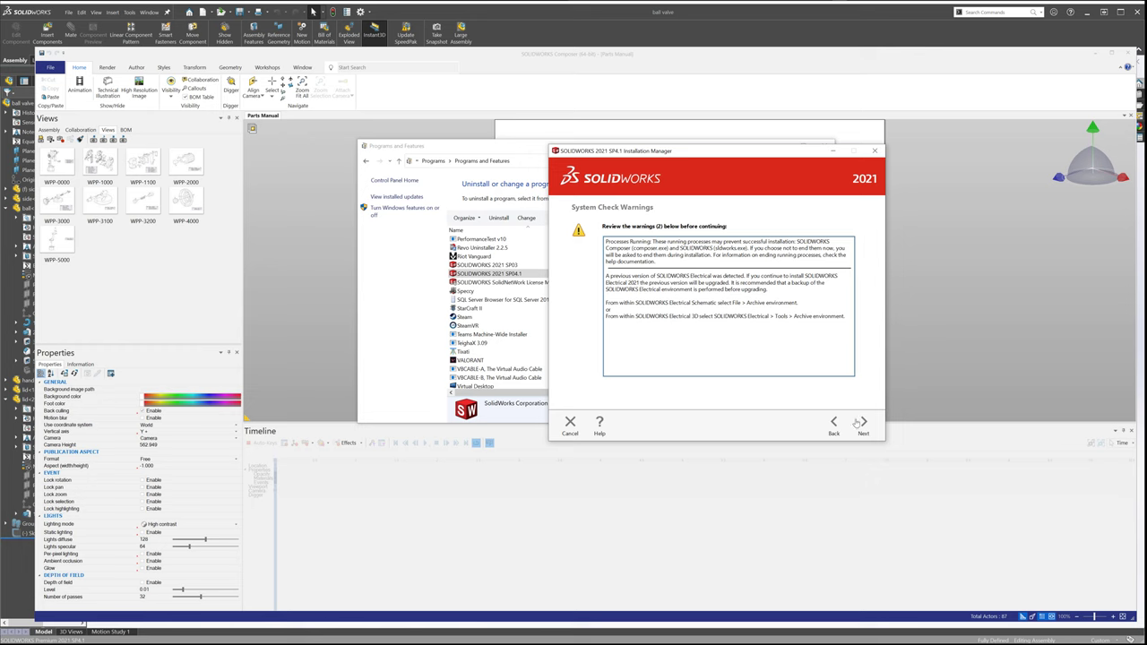
Close the running Composer, continue to Product Selection, and expand SOLIDWORKS Composer.
click(1132, 54)
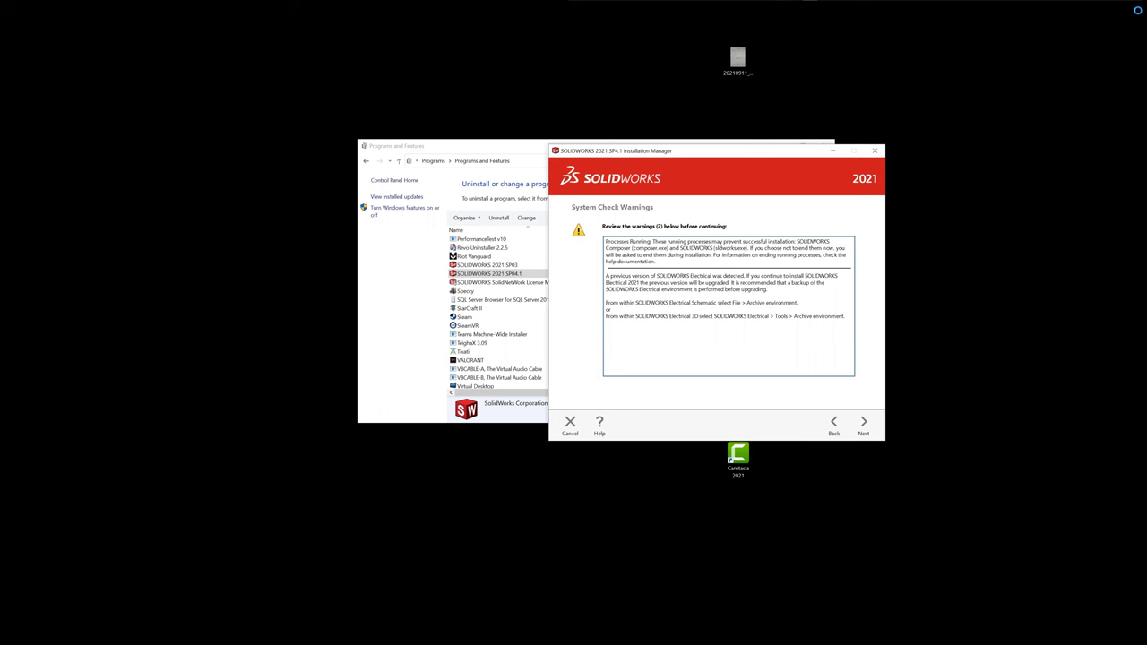
click(863, 423)
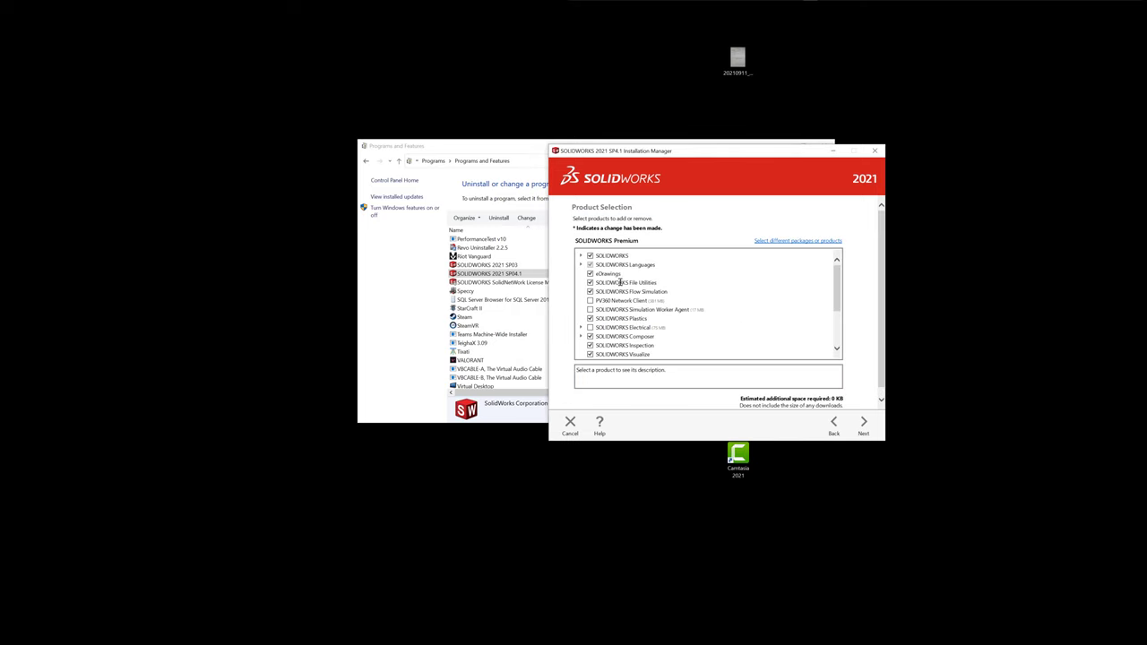
scroll(676, 317, down, 2)
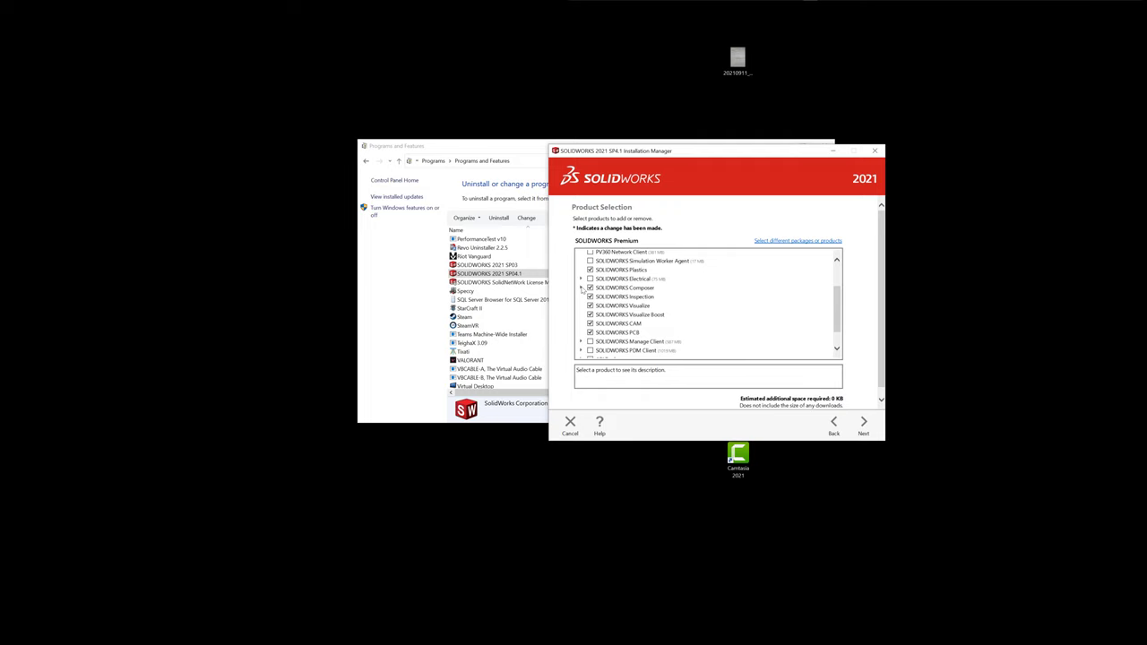
click(581, 288)
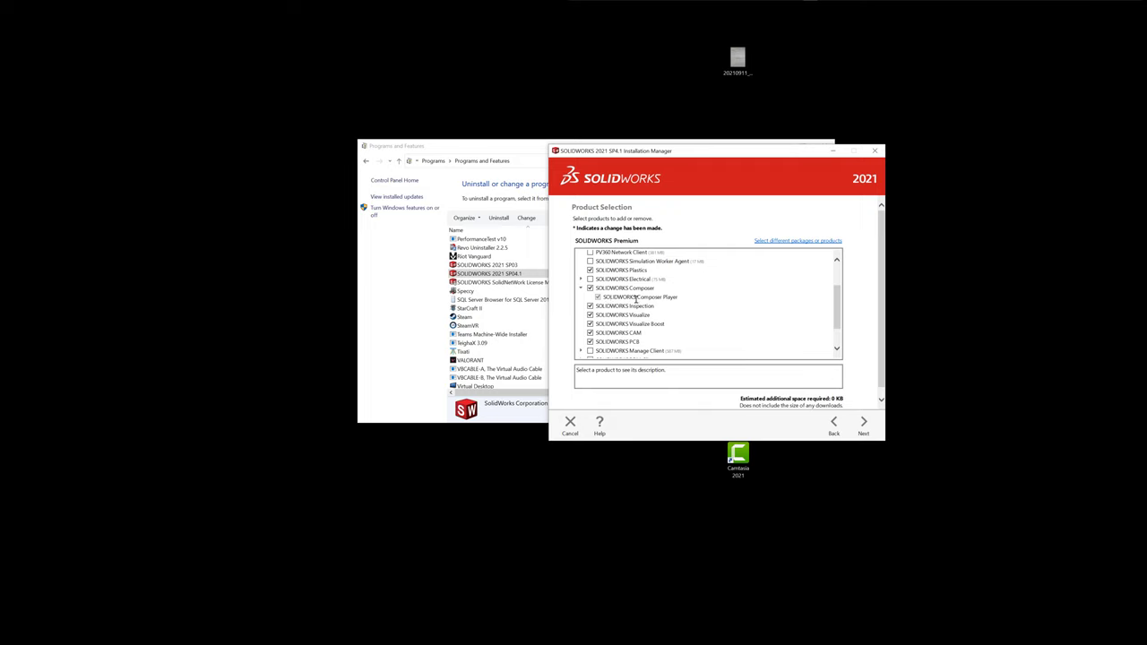
scroll(662, 307, up, 2)
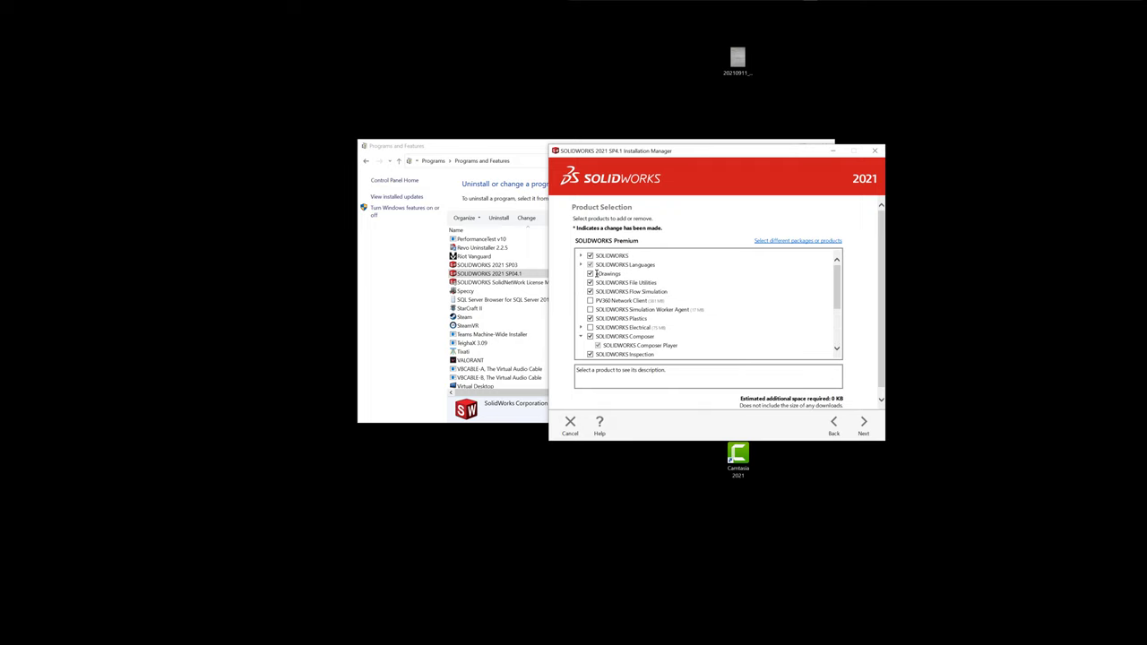
Untick SOLIDWORKS, tick SOLIDWORKS Translator under Composer, then cancel and confirm exiting the installer.
click(591, 257)
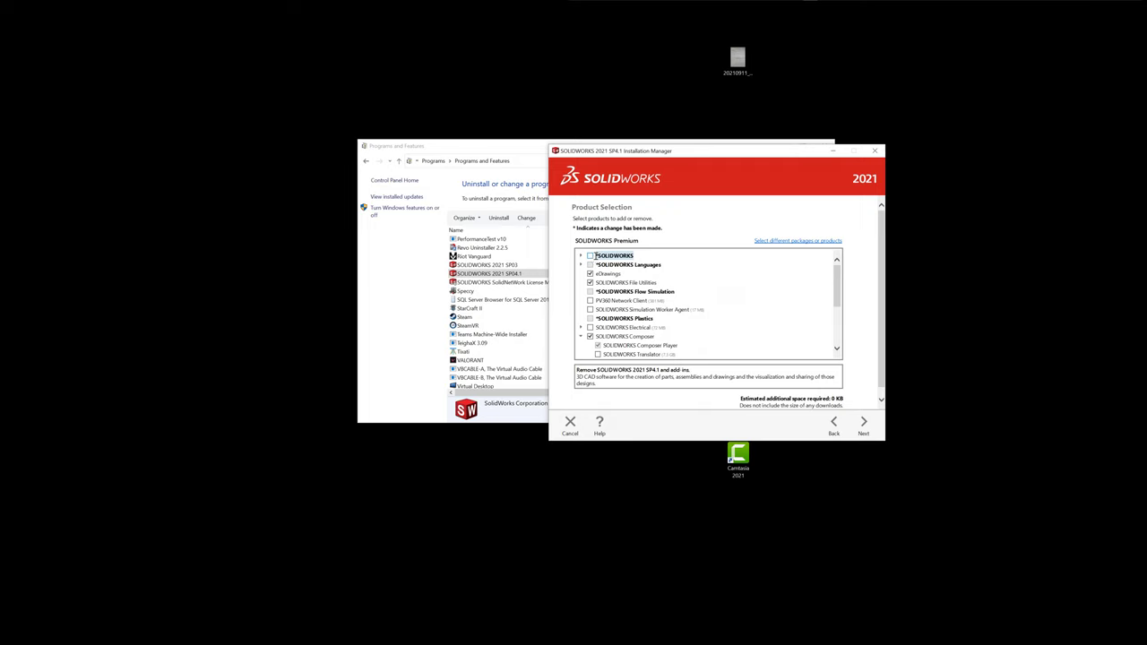
scroll(611, 294, down, 1)
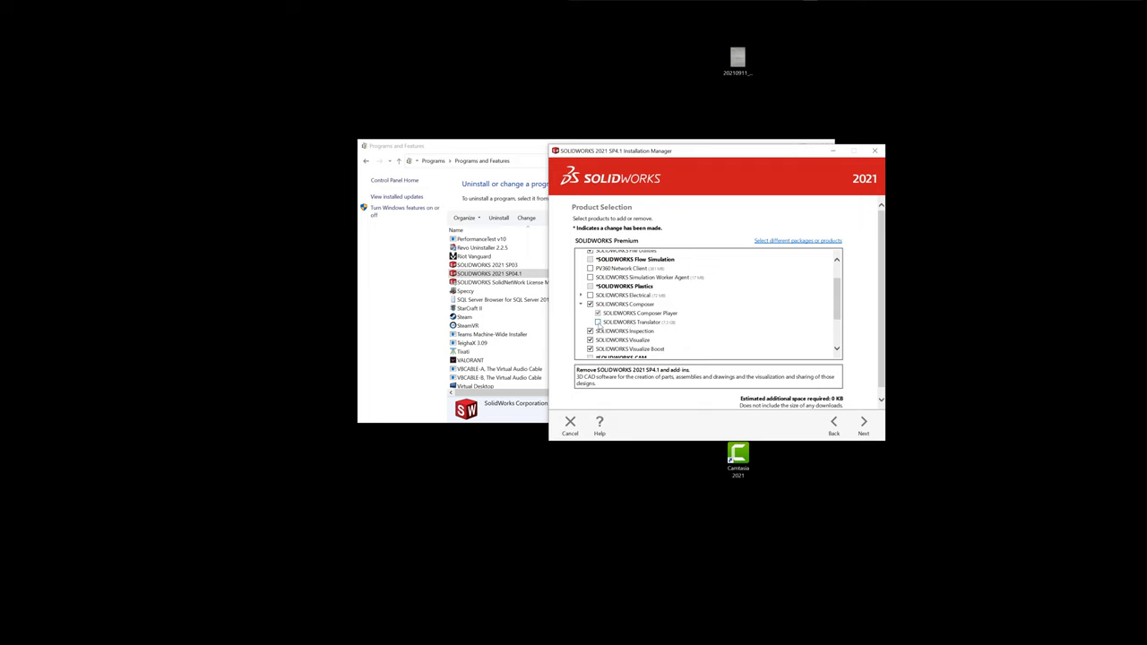
click(598, 322)
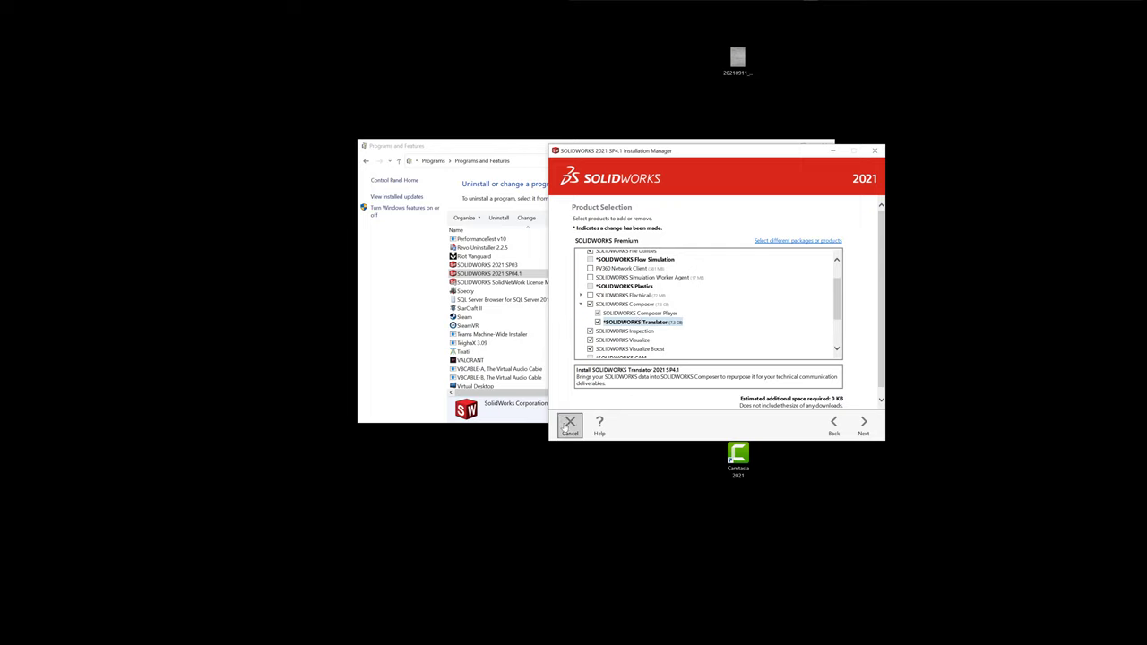
click(571, 423)
click(772, 354)
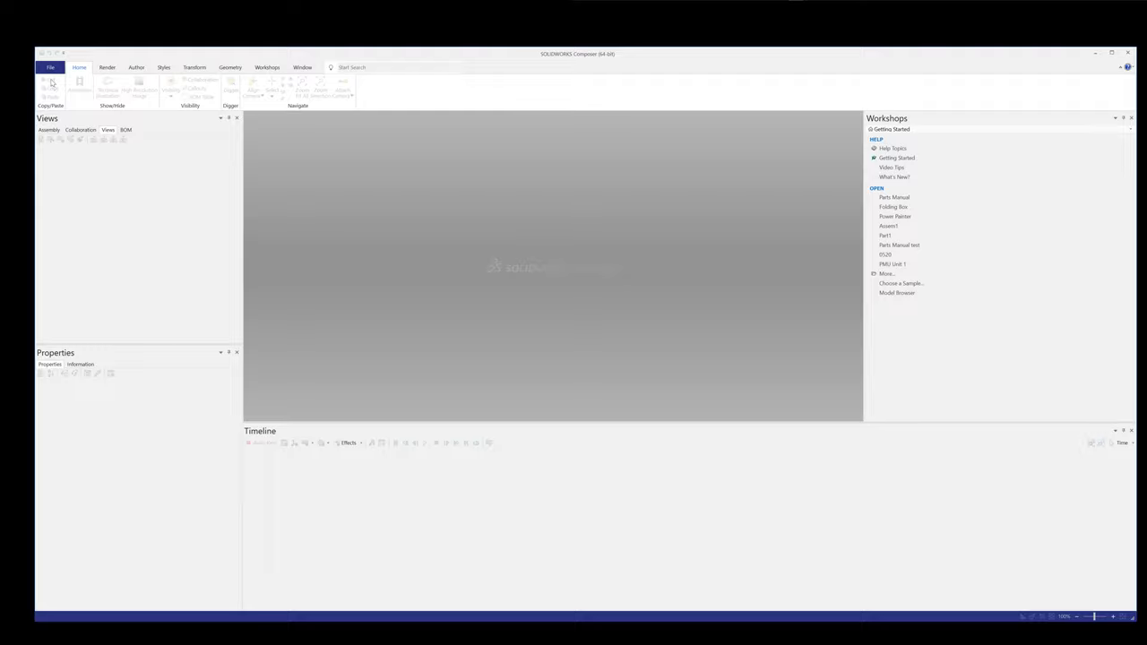
Open Composer's Application Preferences and leave the SOLIDWORKS version on Auto Detect.
click(50, 69)
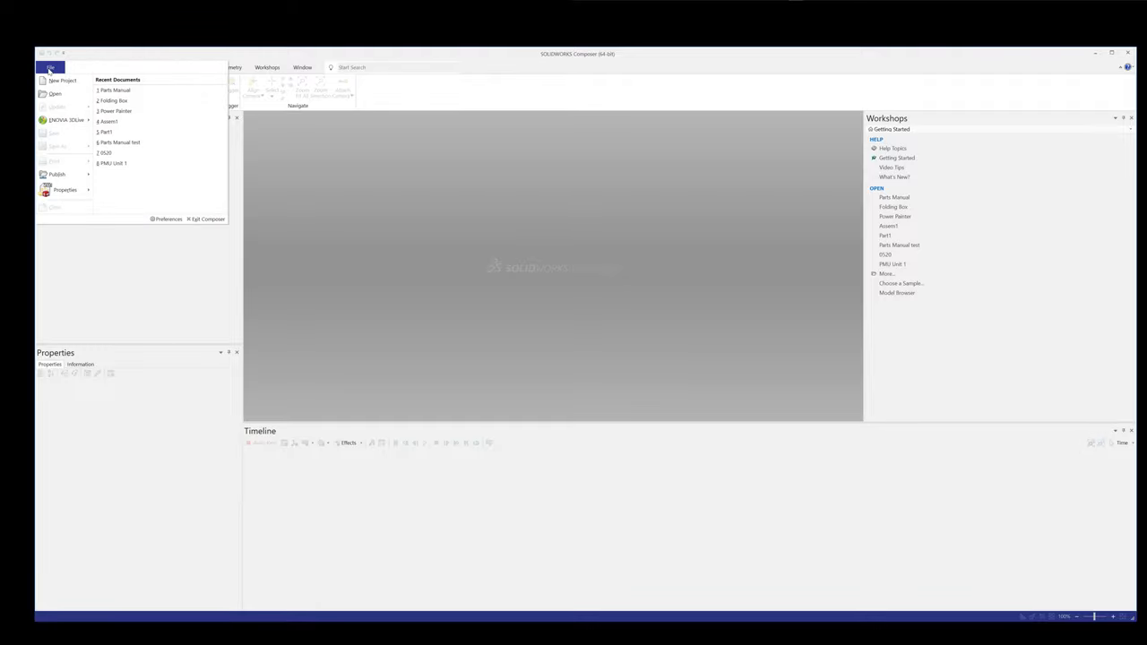
key(Escape)
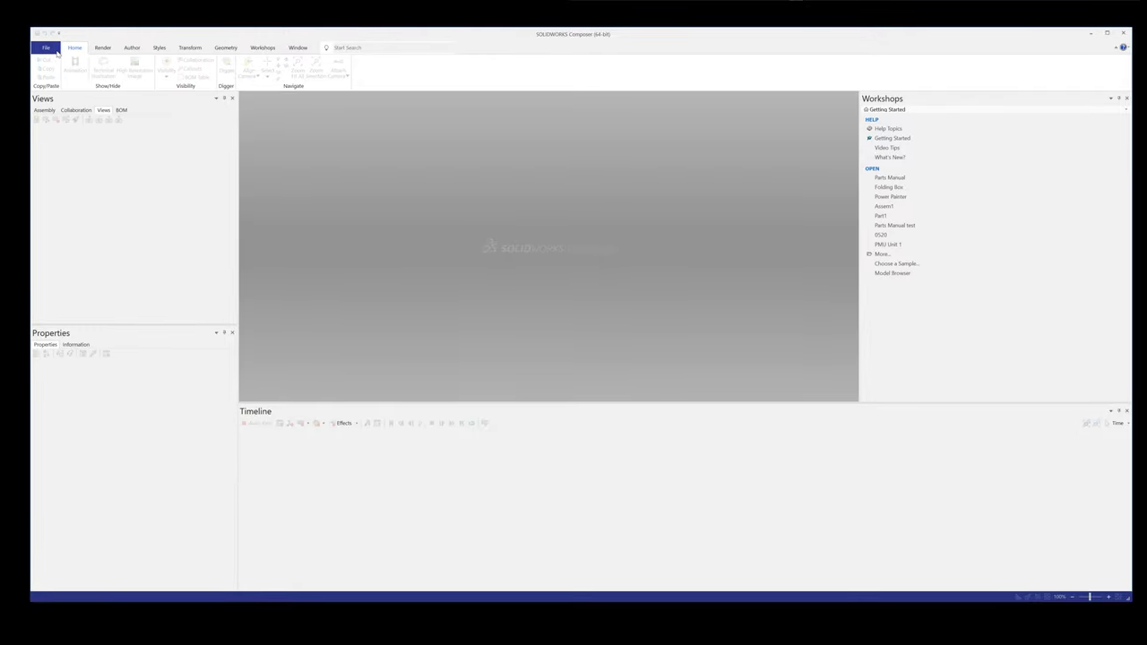
click(50, 67)
click(161, 199)
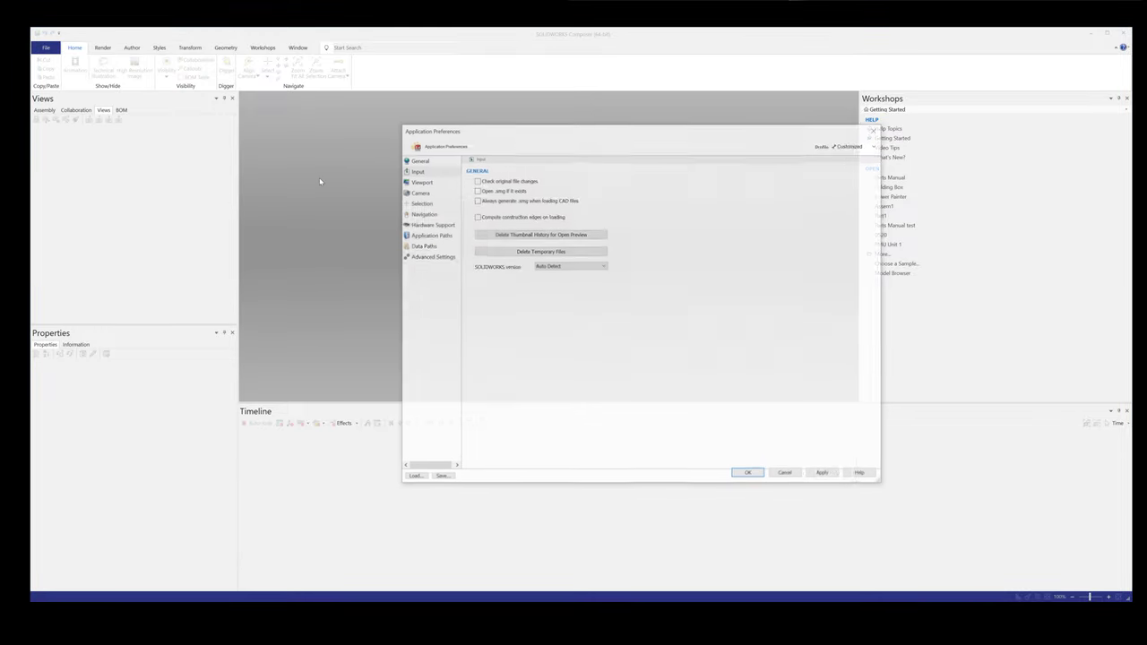
click(563, 265)
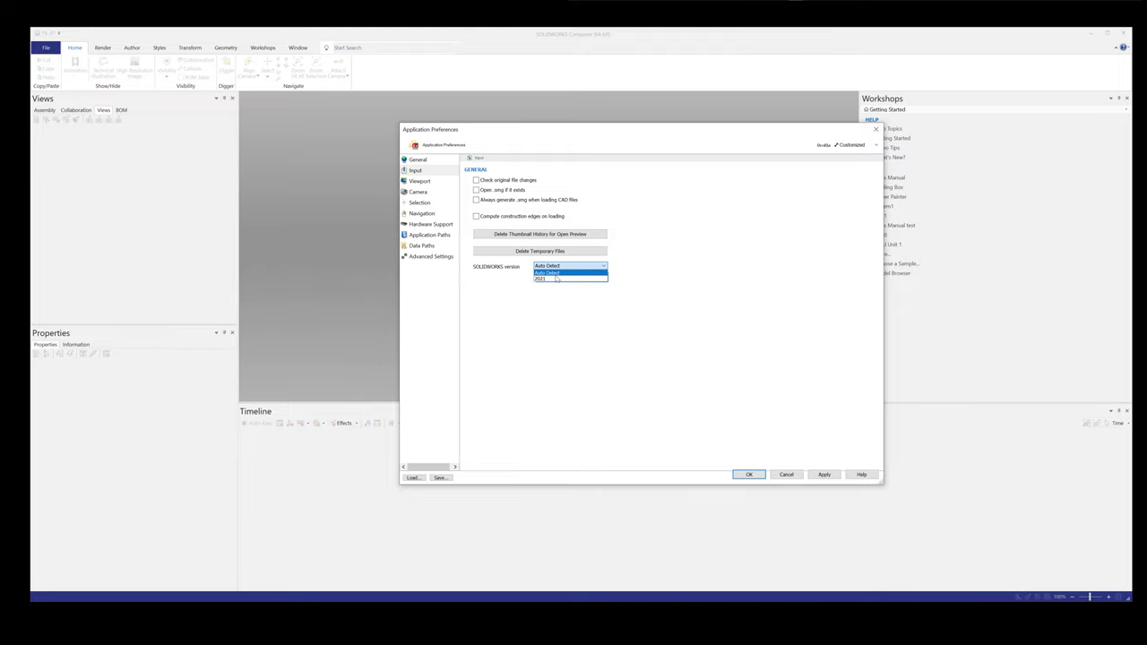
click(554, 273)
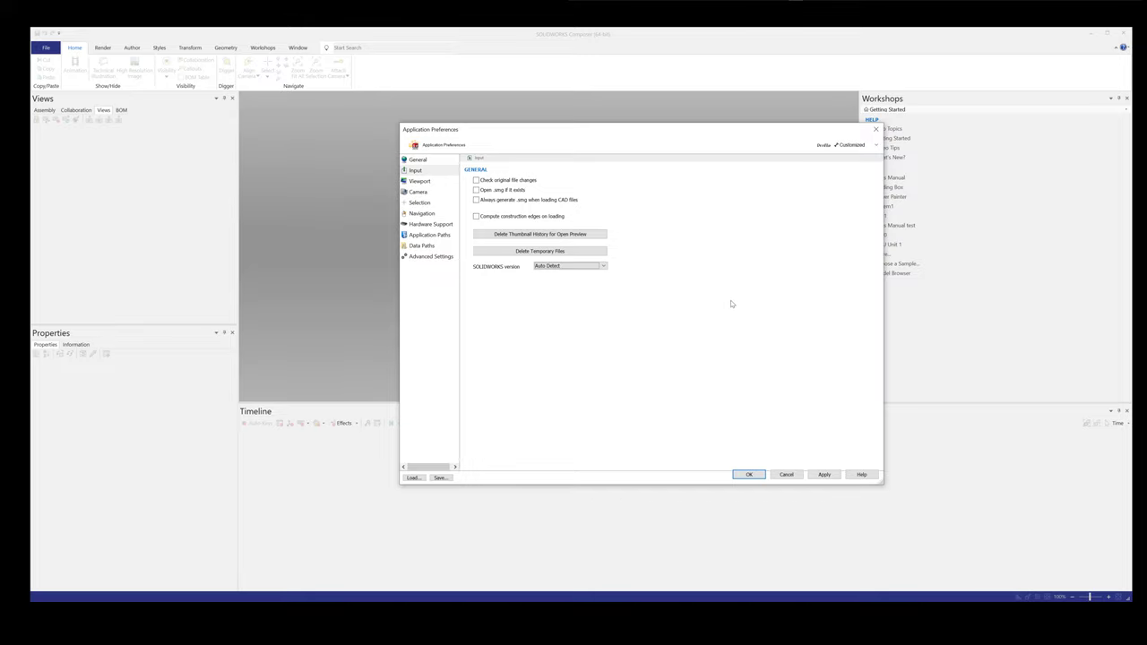
drag(676, 134, 593, 135)
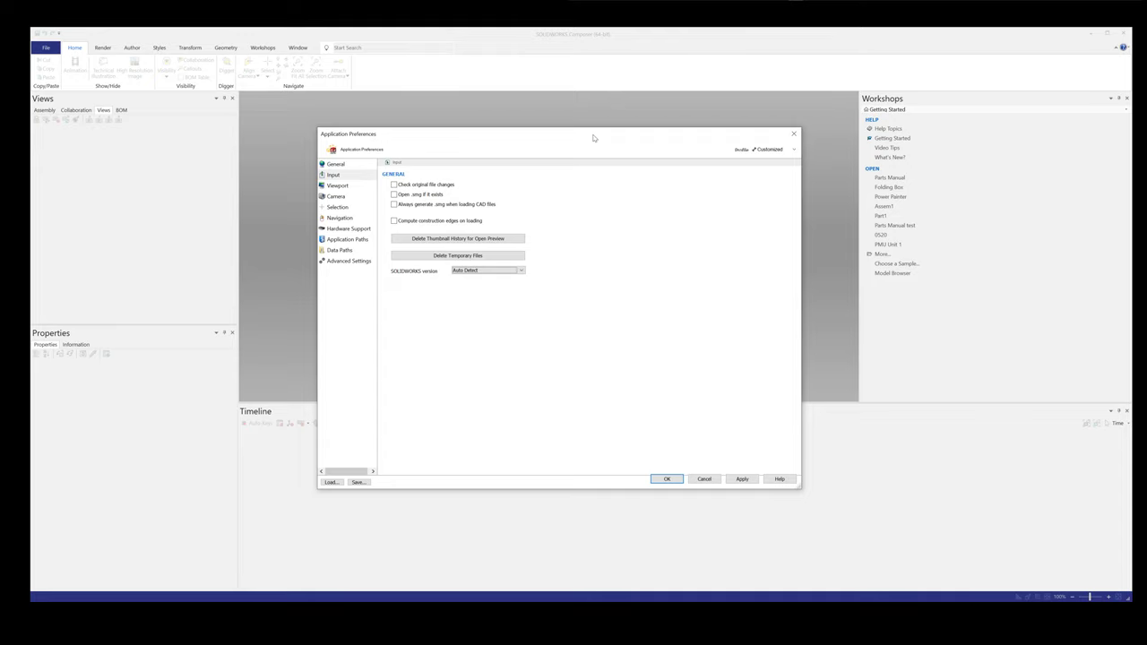
drag(581, 138, 583, 145)
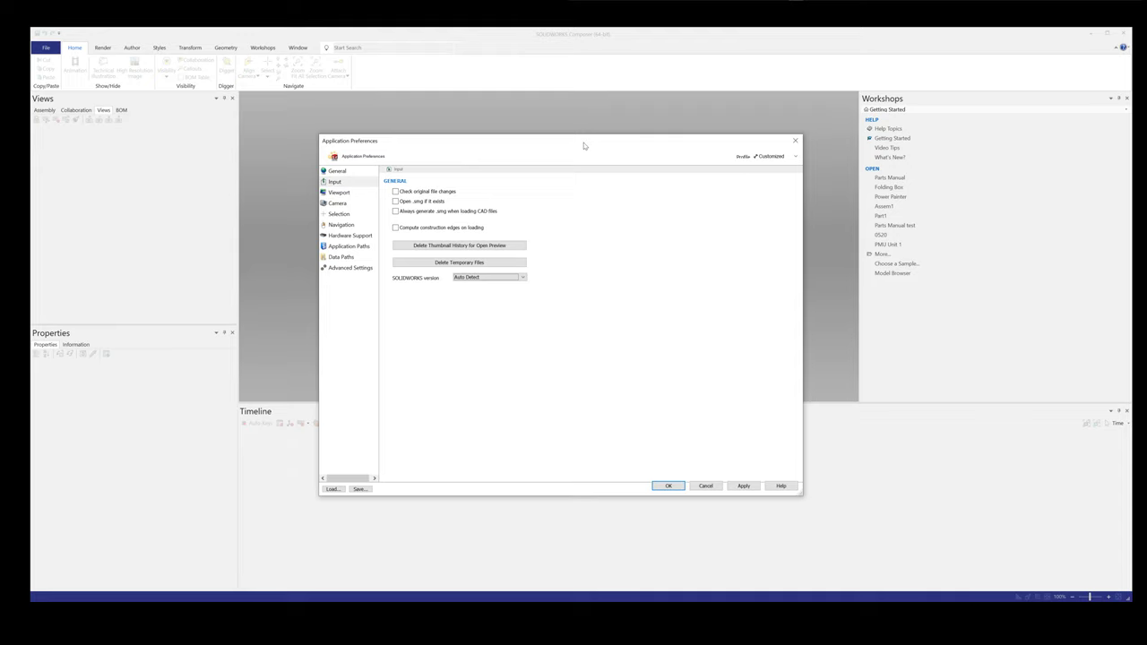